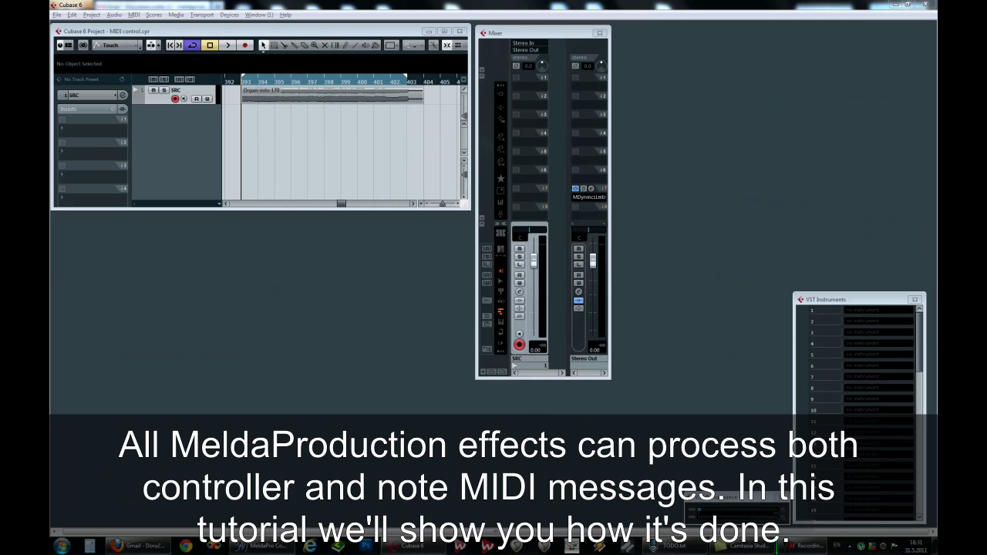
Play the organ track and insert MTremolo on Stereo Out slot 3, showing its editor.
click(350, 330)
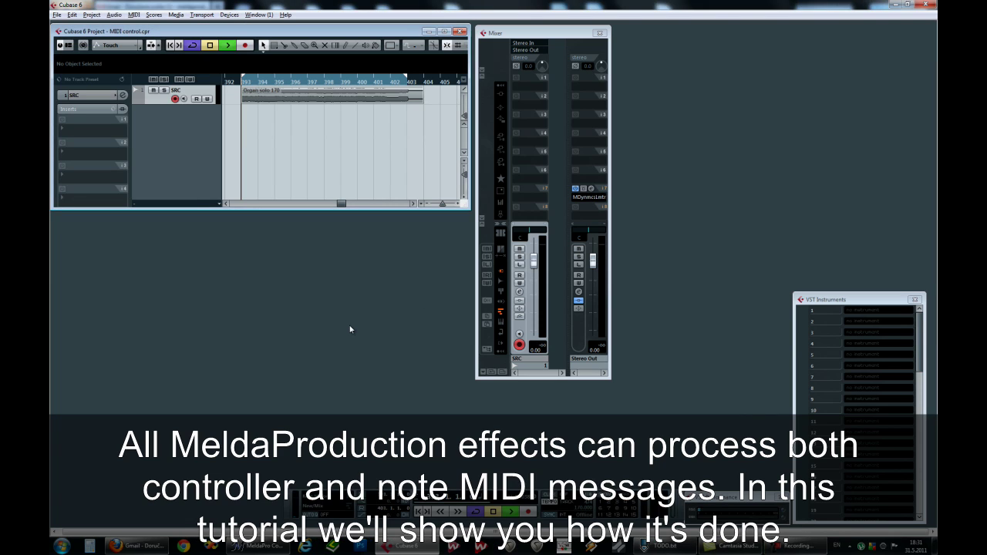
key(space)
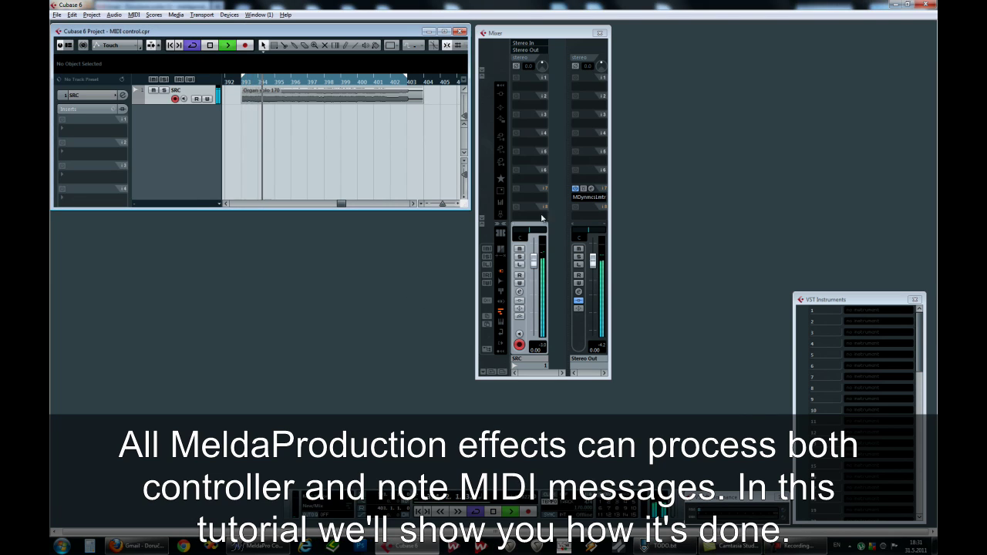
click(575, 129)
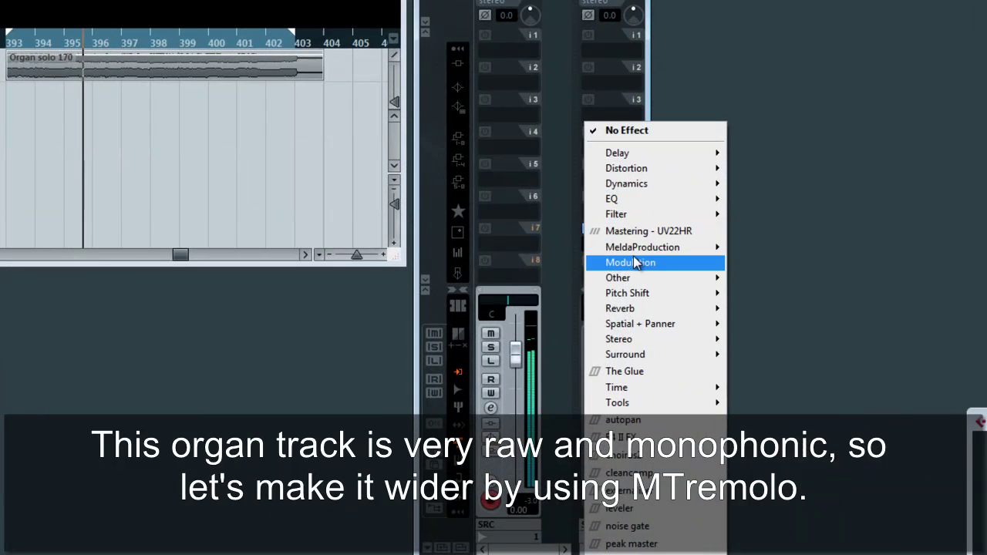
mouse_move(615, 235)
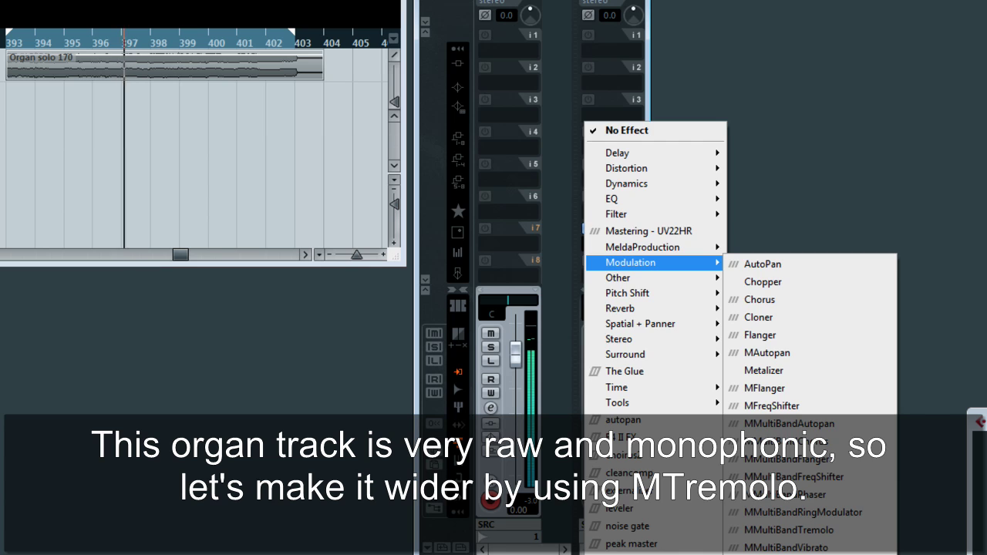
click(794, 431)
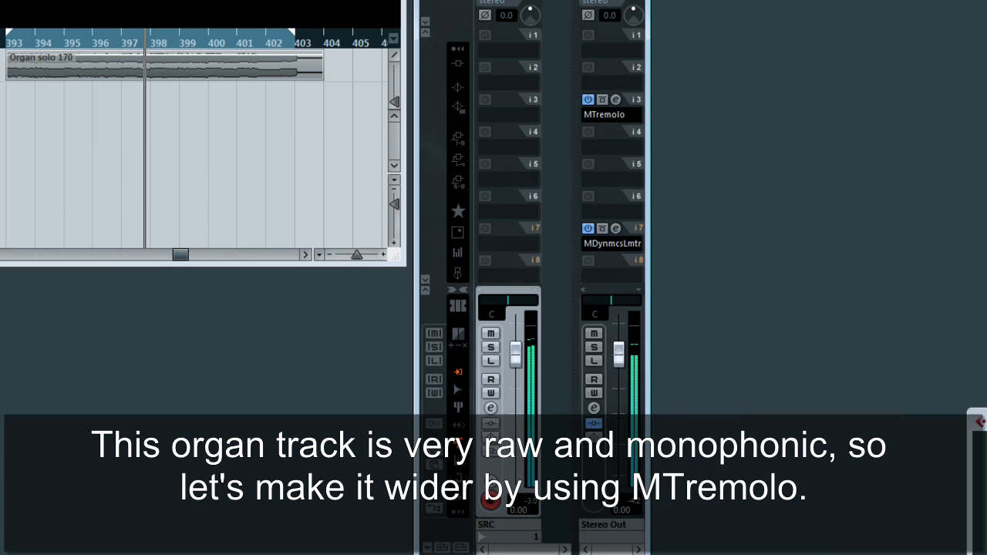
click(616, 99)
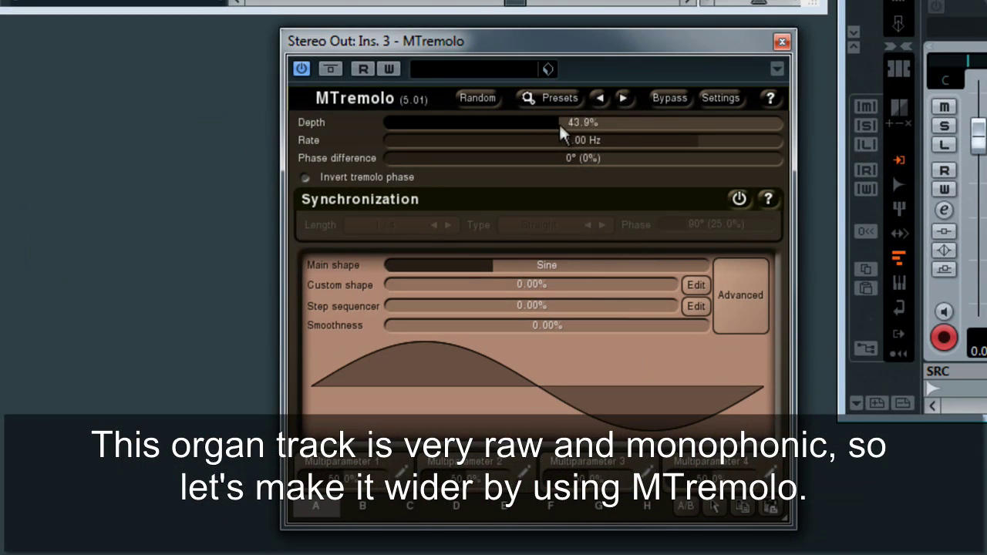
Set MTremolo to 100% Depth, 86° Phase difference and a 2.05 Hz Rate.
drag(561, 129, 802, 132)
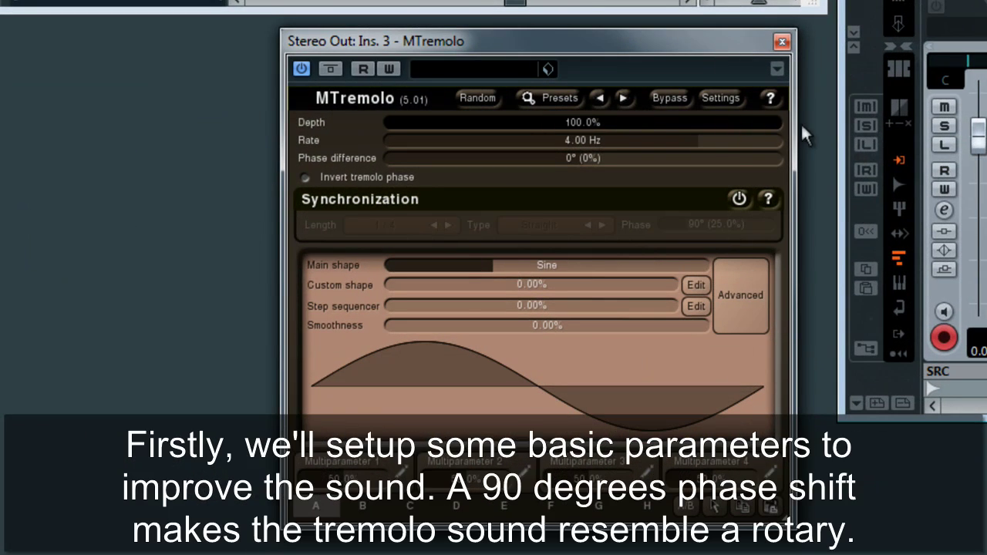
drag(608, 157, 631, 166)
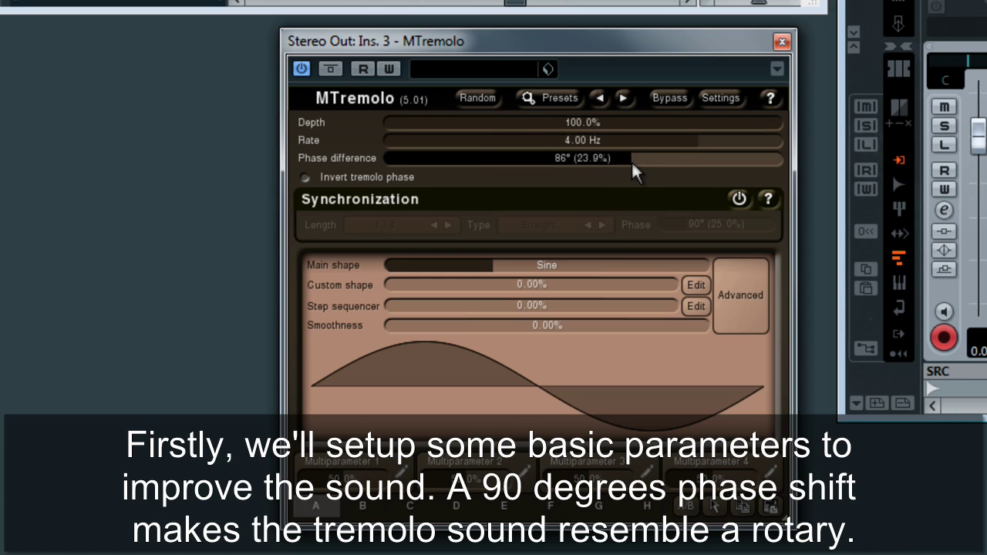
drag(704, 142, 668, 154)
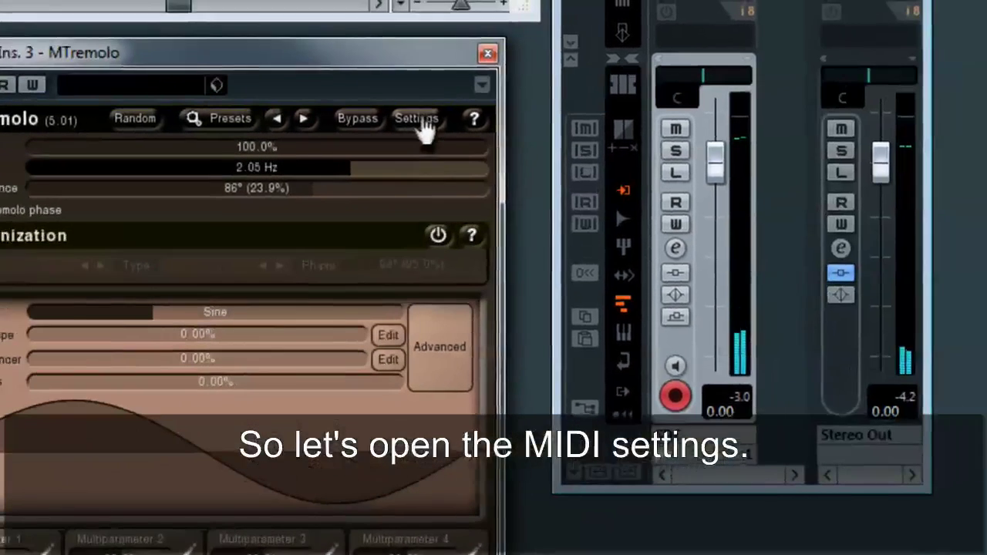
Enable MIDI controller 1 and assign the modulation wheel to MTremolo's Rate.
click(721, 96)
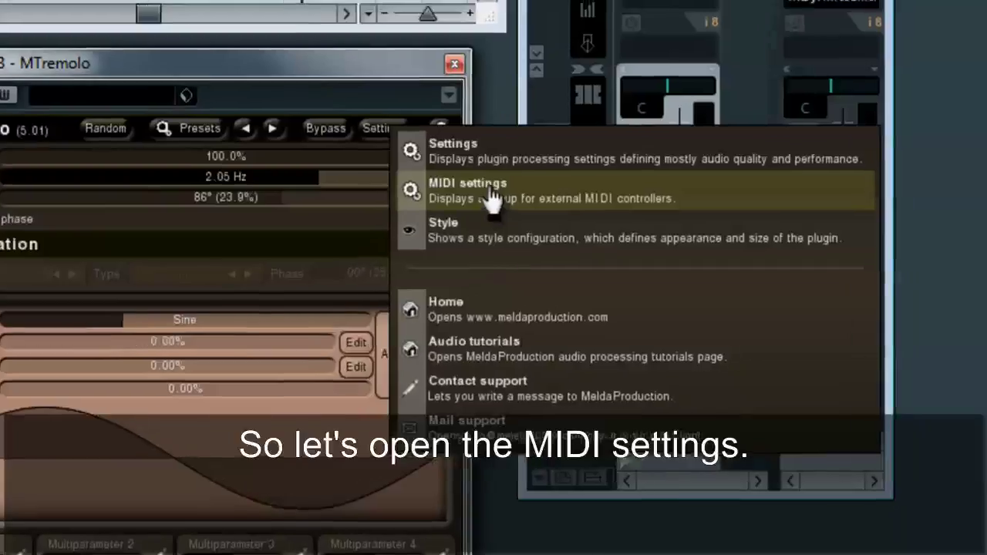
click(463, 185)
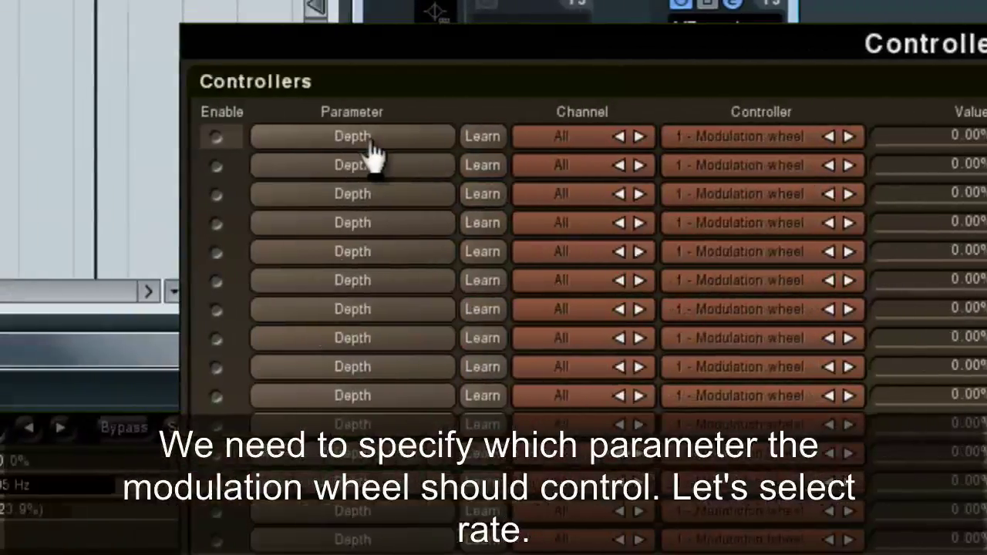
click(31, 137)
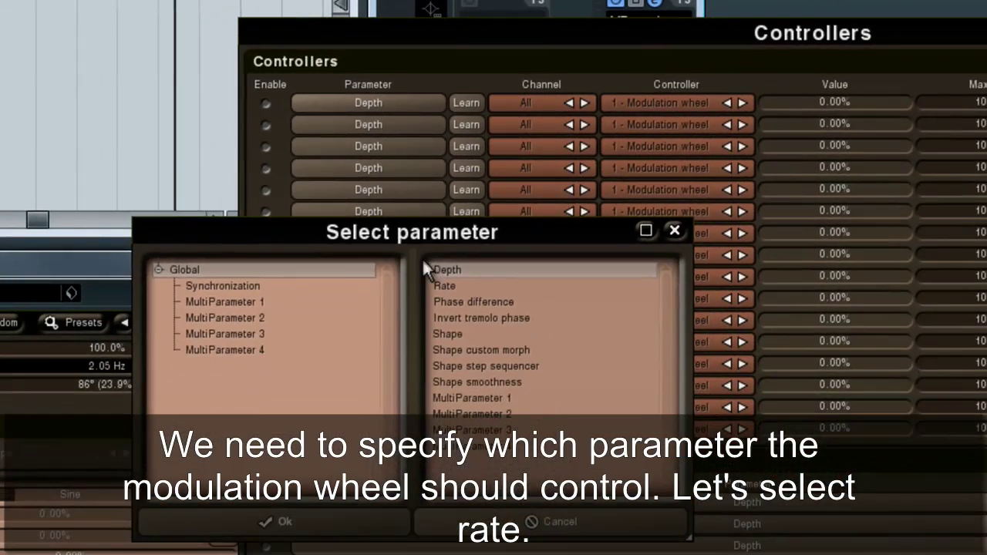
double_click(464, 316)
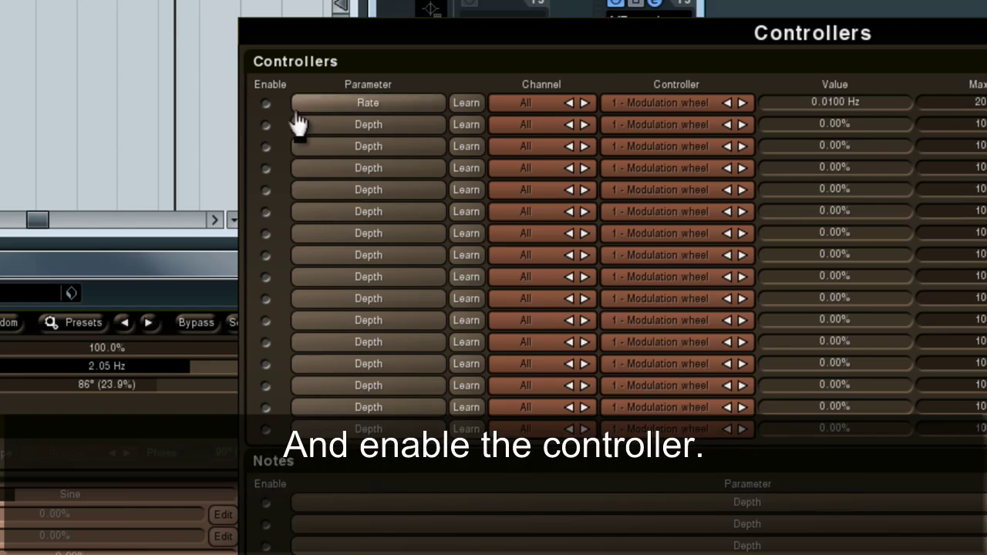
click(265, 103)
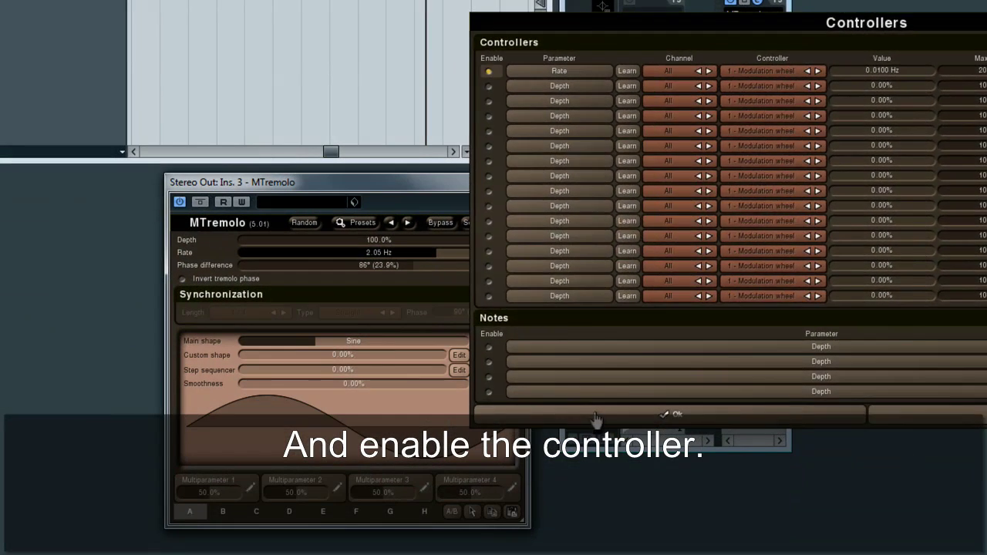
click(596, 417)
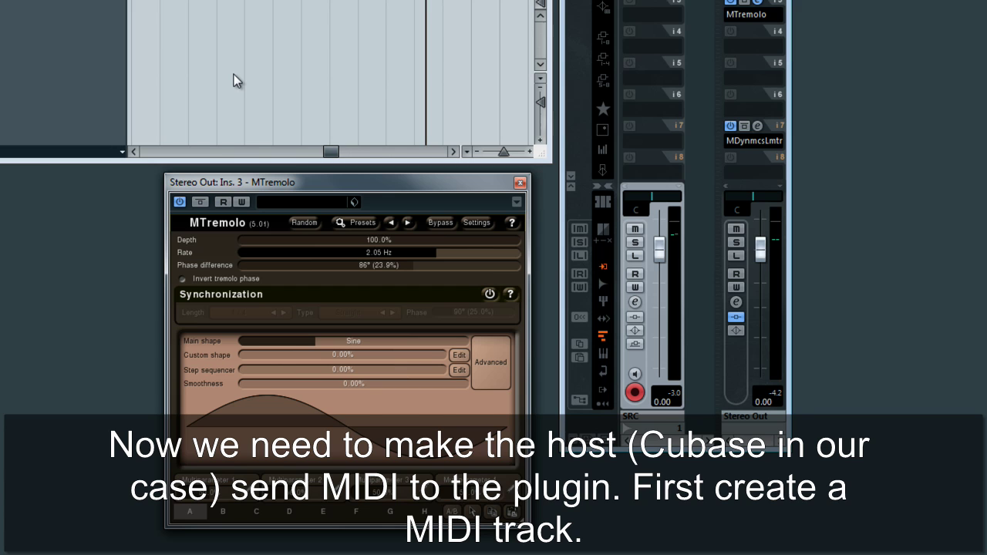
Add a MIDI 01 track with output set to Stereo Out: Ins. 3 - MTremolo - Midi In.
right_click(31, 8)
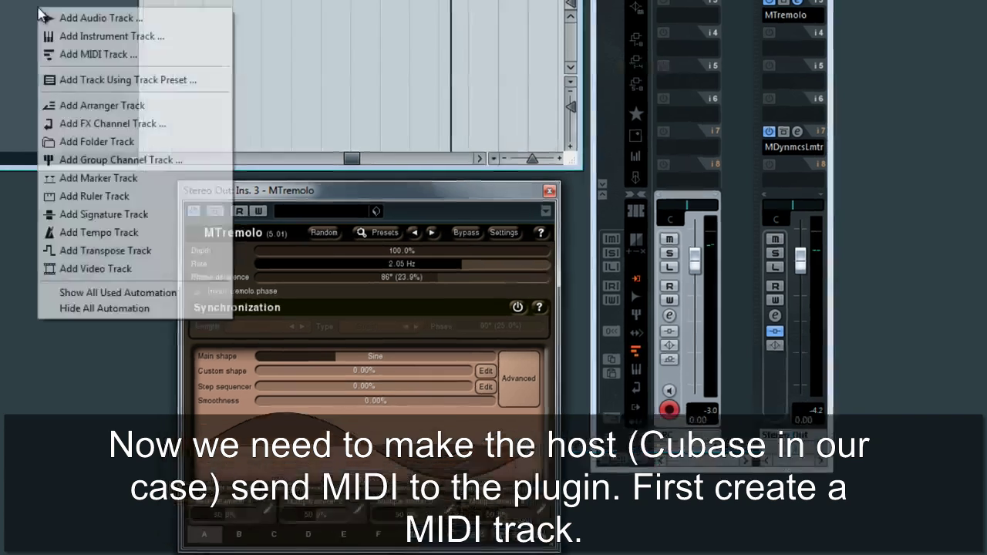
click(75, 53)
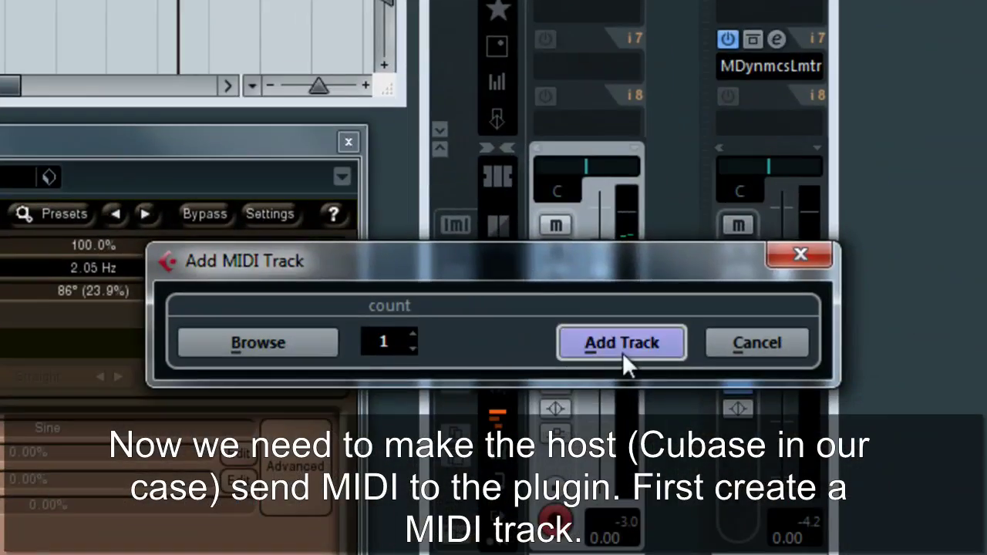
click(622, 345)
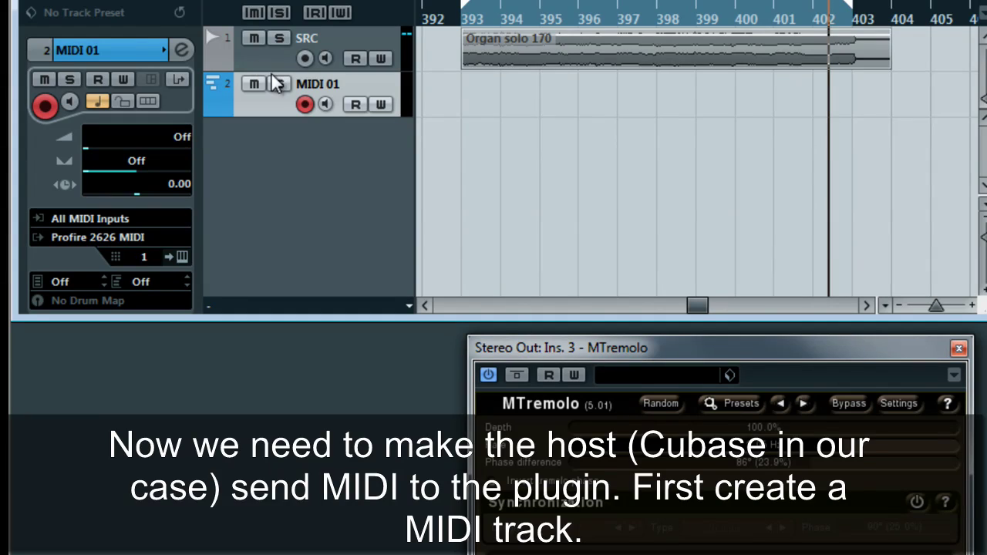
click(130, 236)
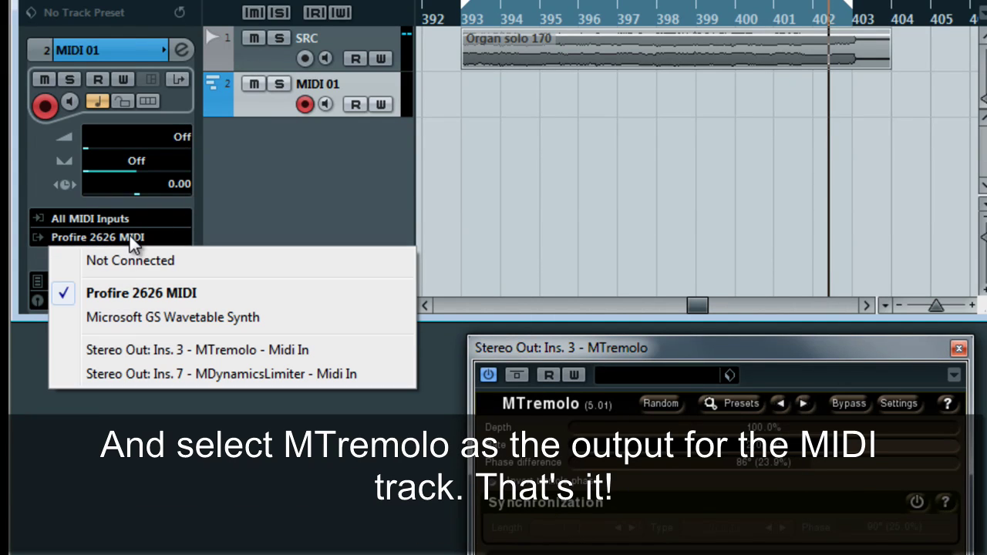
click(238, 350)
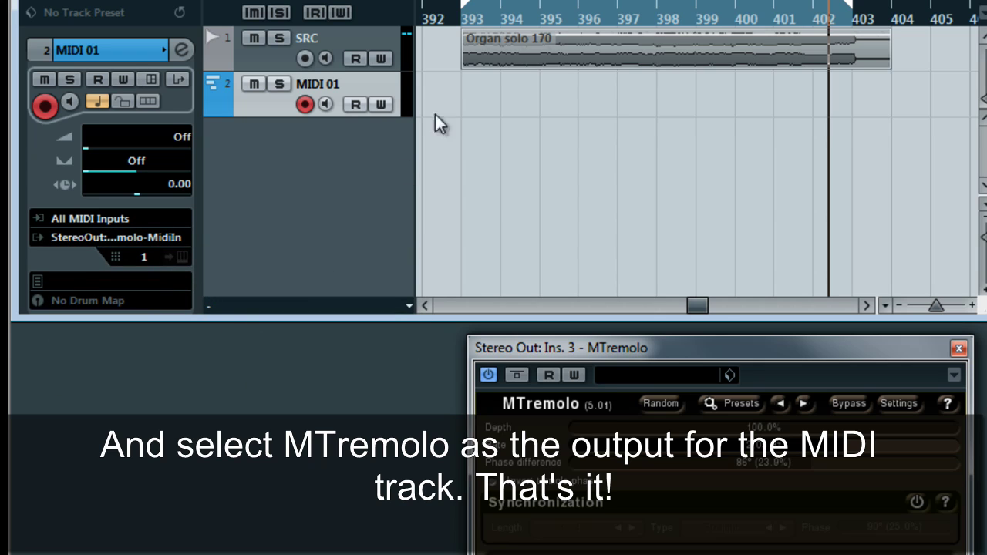
Play from bar 393 while sweeping the mod wheel, leaving Rate at 1.13 Hz.
click(461, 21)
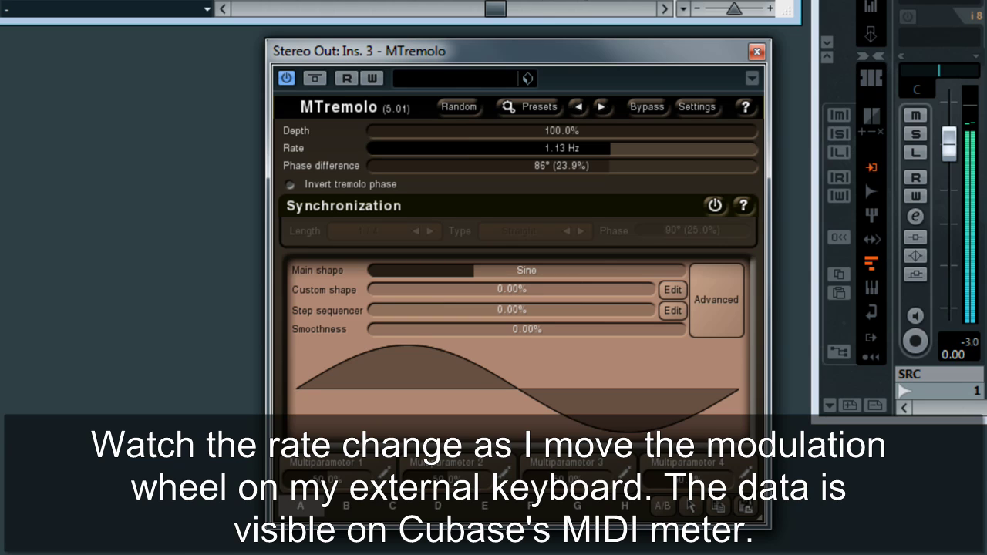
click(698, 106)
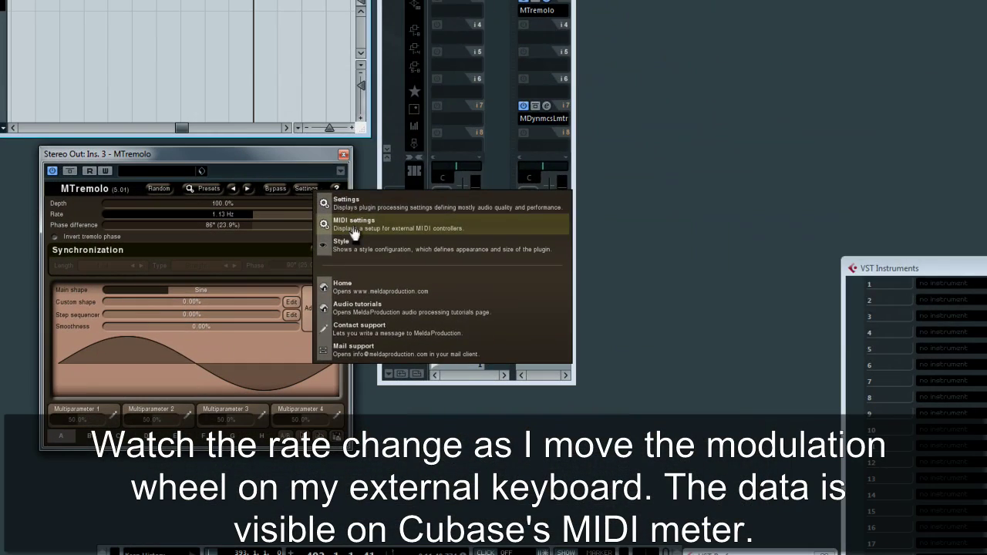
Give the Rate controller an Interval range from about 1 Hz to 7.00 Hz.
click(354, 225)
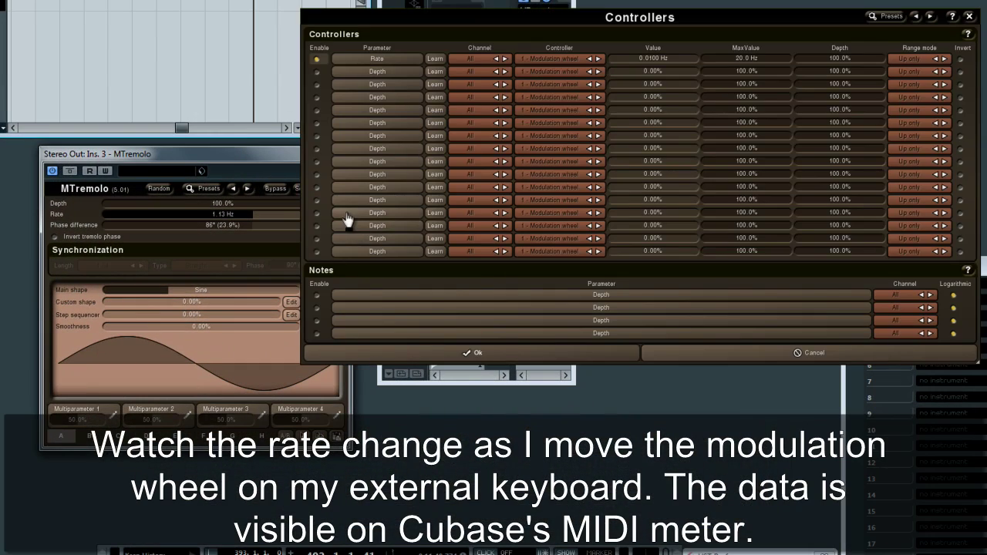
drag(406, 21, 201, 25)
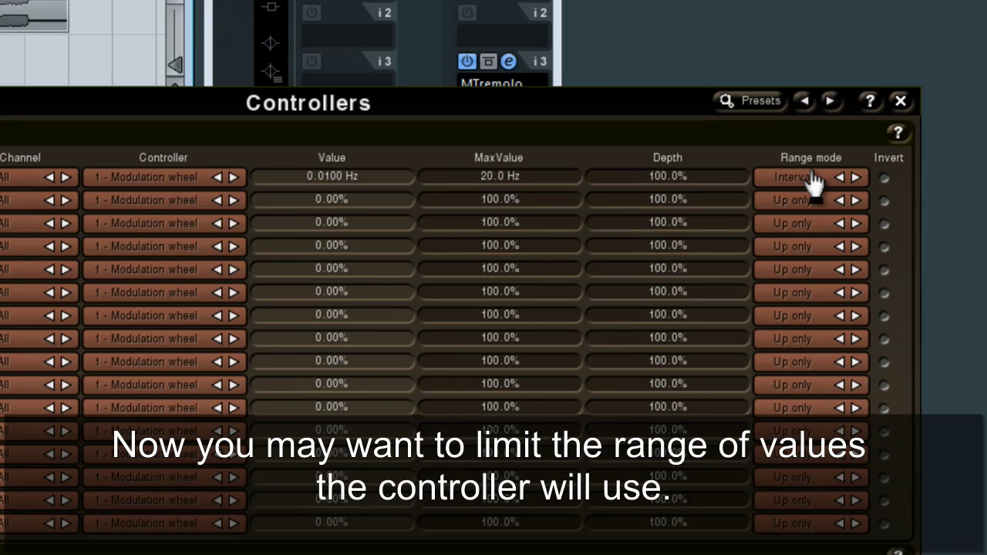
drag(281, 179, 350, 180)
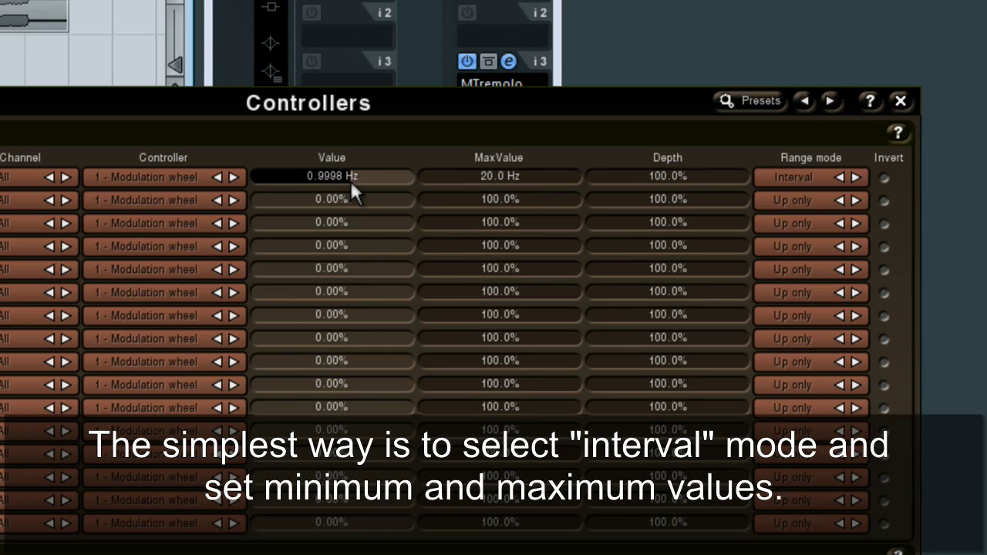
shift+click(515, 183)
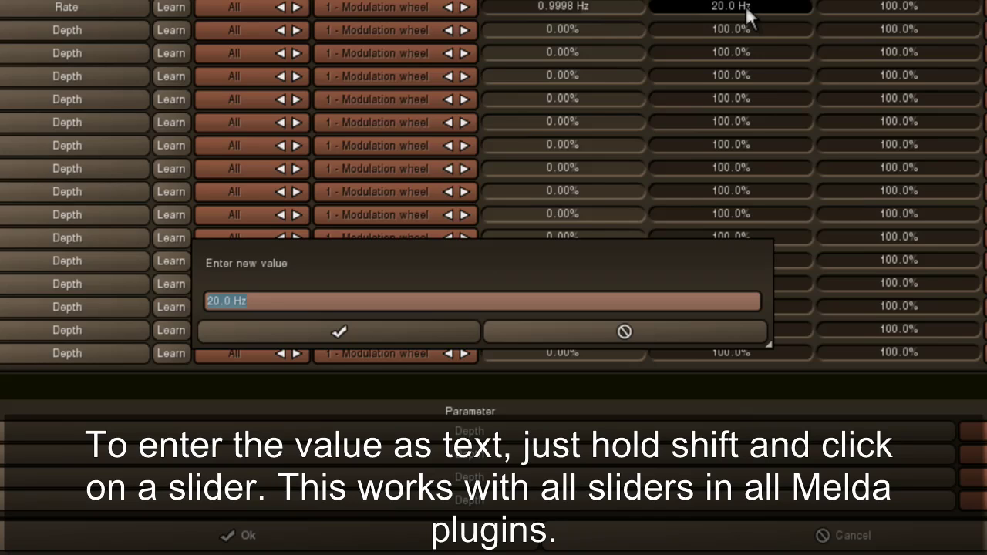
text(7)
key(Return)
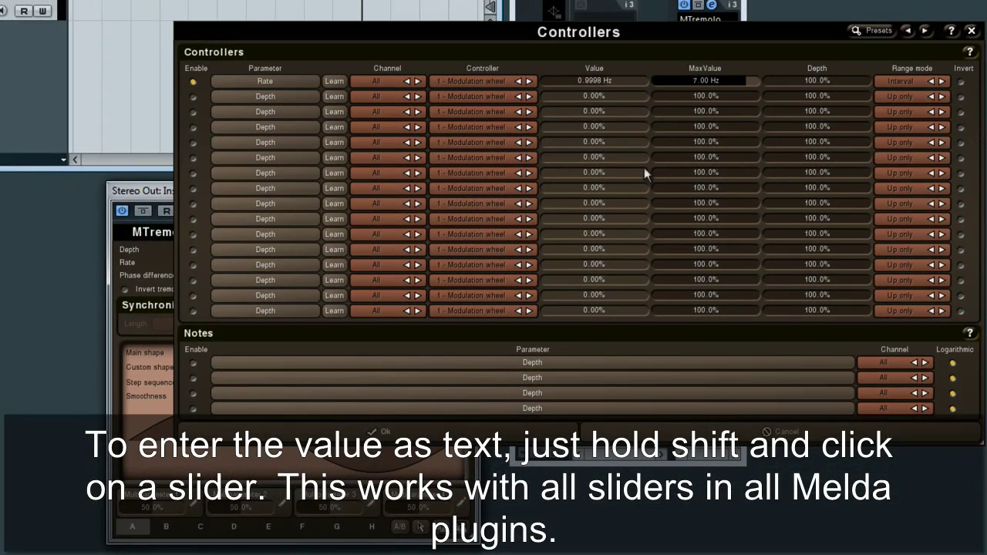
click(382, 432)
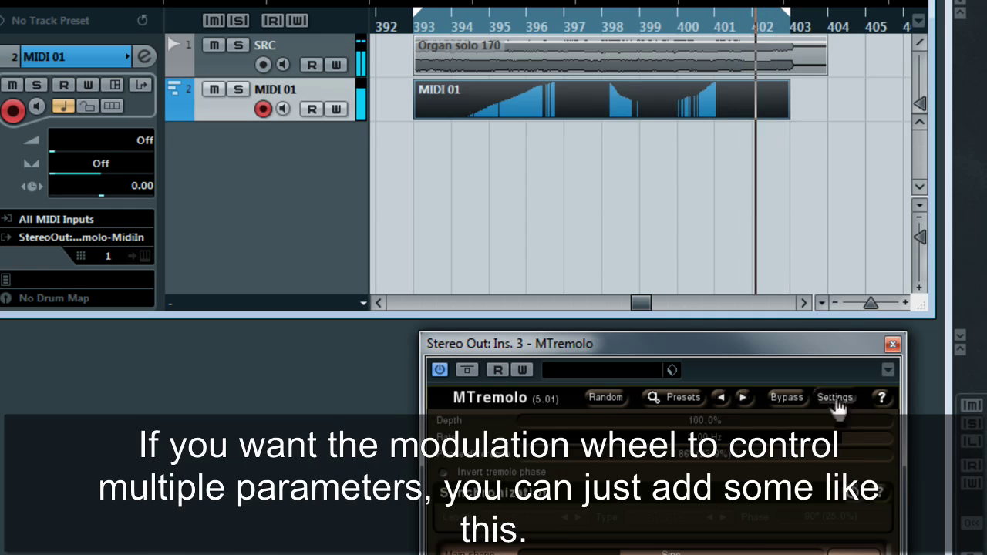
Enable controller slot 2 mapped to Shape and set its Value and MaxValue blends.
click(835, 399)
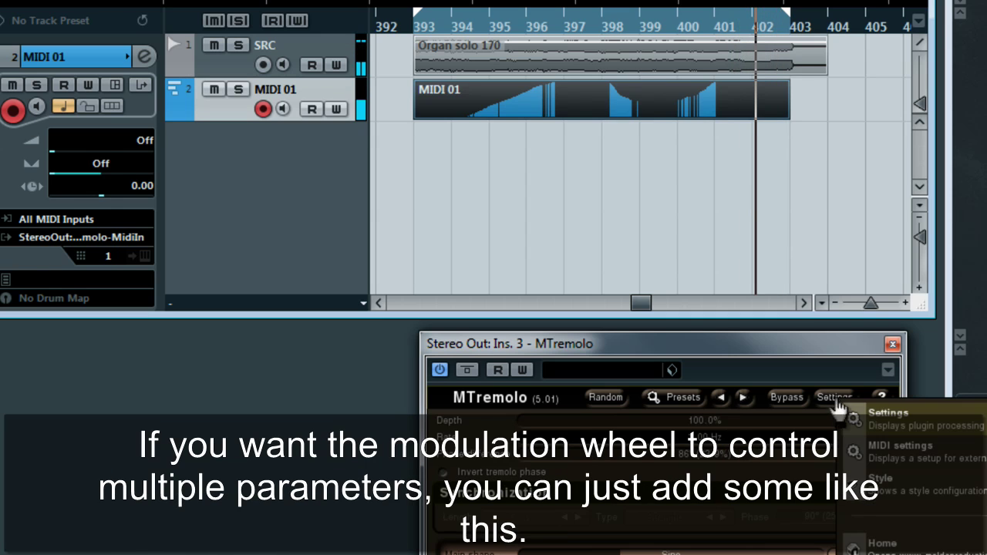
click(903, 447)
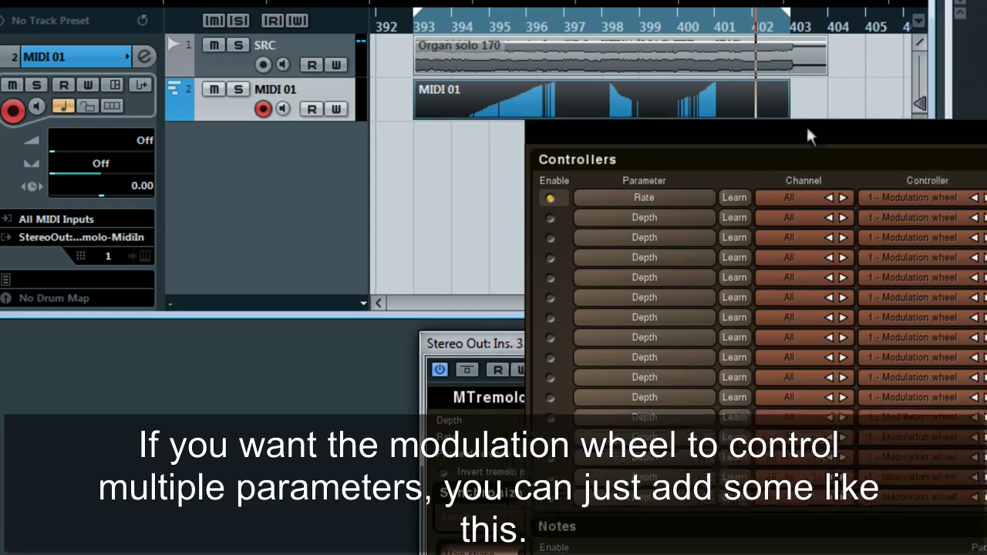
drag(808, 136, 986, 81)
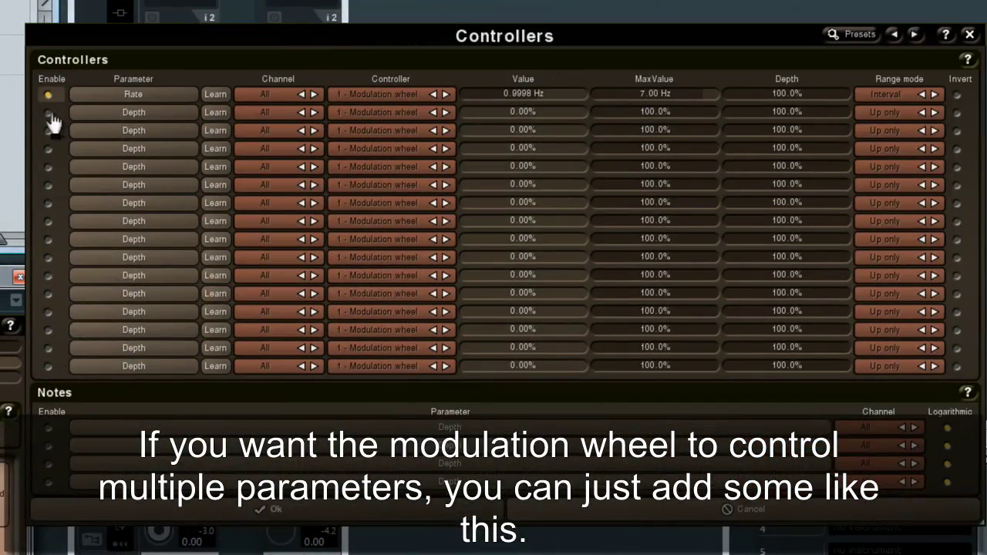
click(48, 113)
click(113, 113)
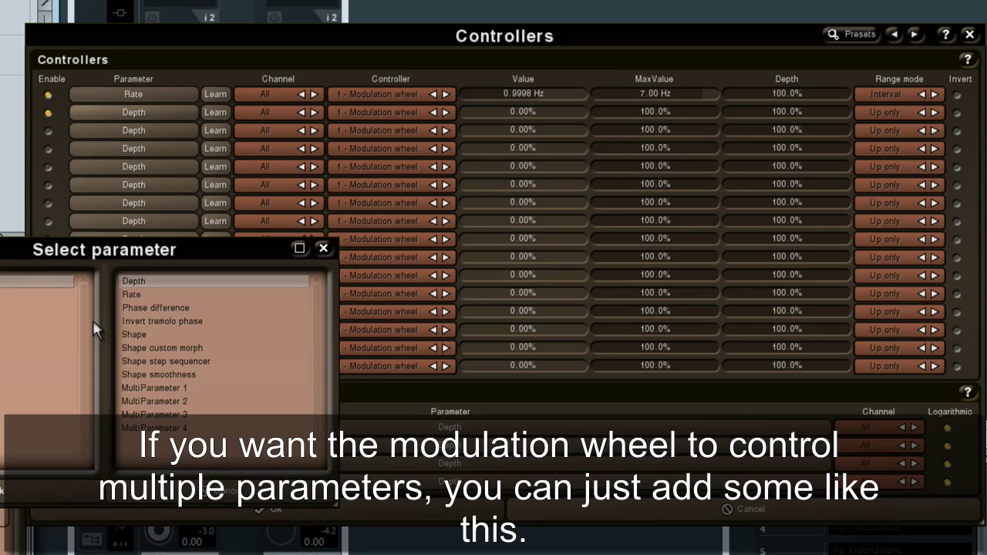
double_click(148, 336)
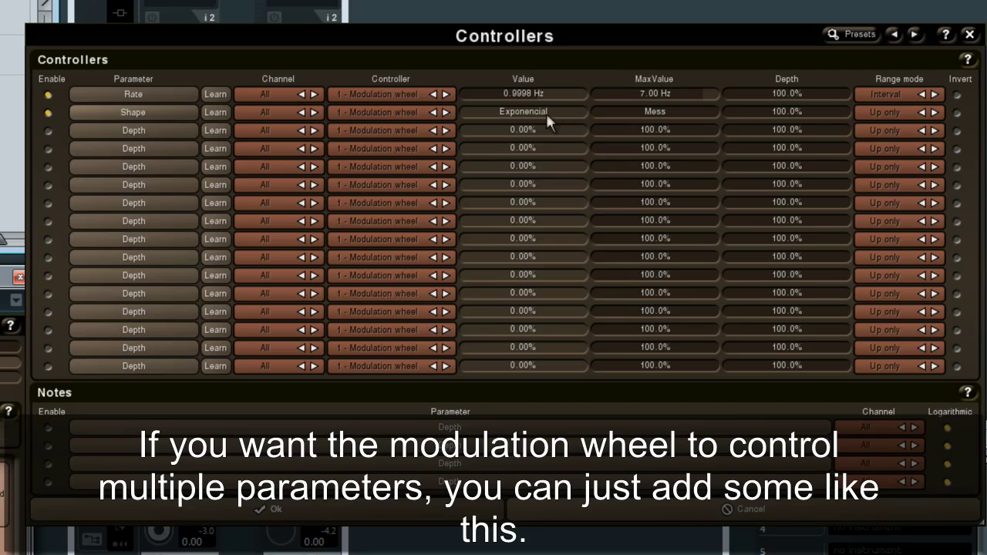
drag(545, 111, 512, 109)
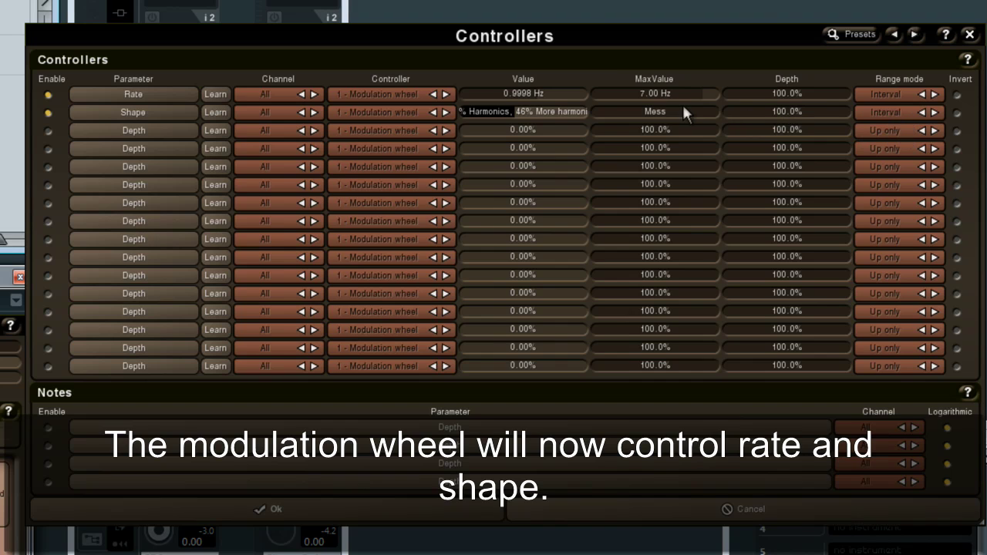
drag(684, 108, 661, 113)
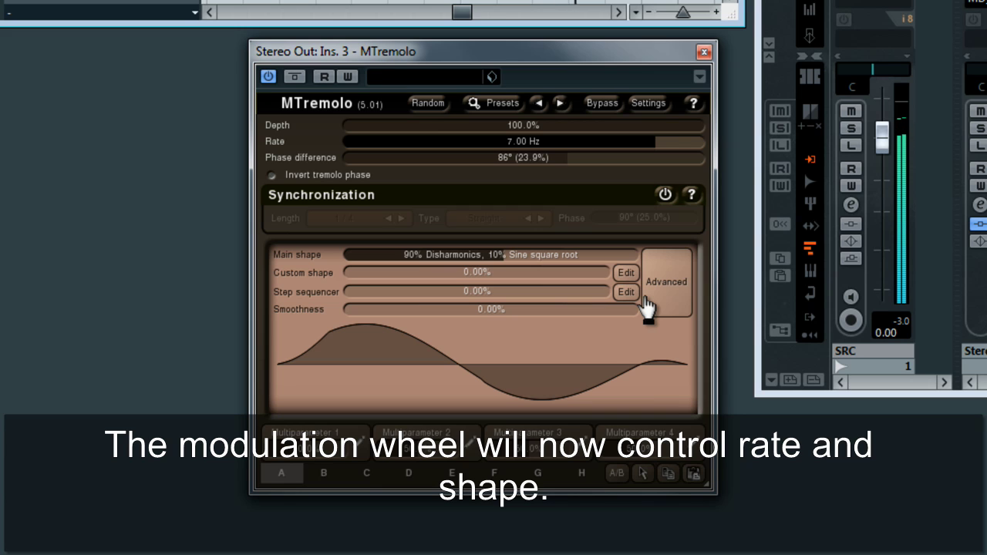
Reopen MTremolo's settings after confirming the 90% Disharmonics, 10% Sine square root shape.
click(655, 101)
Enable controller slot 3 and learn pitch-bend as the Depth controller.
click(686, 147)
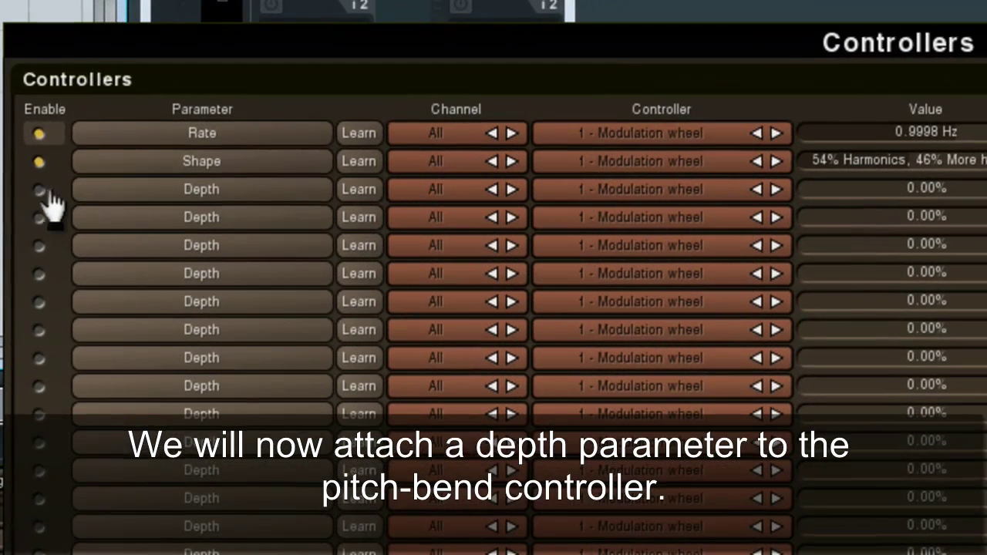
click(30, 165)
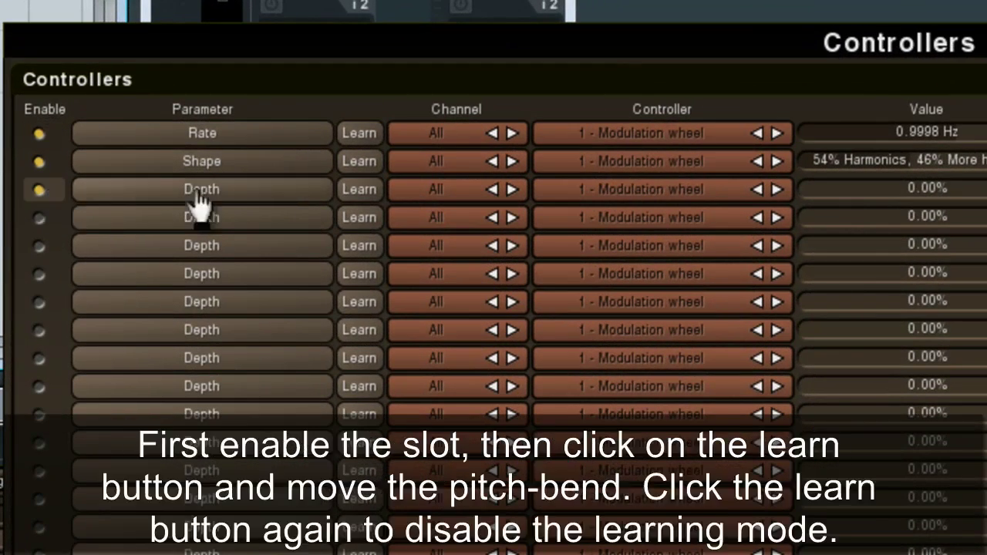
click(368, 190)
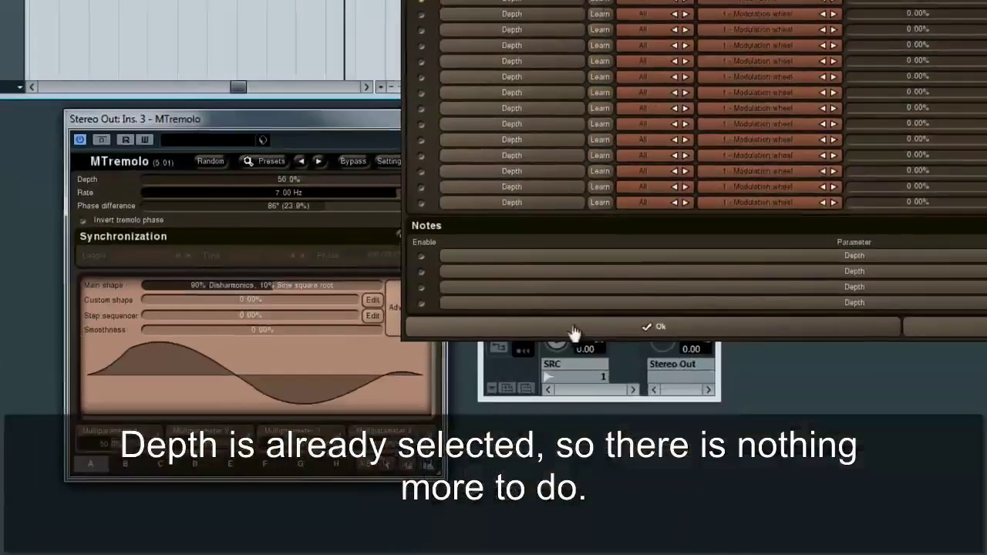
click(577, 330)
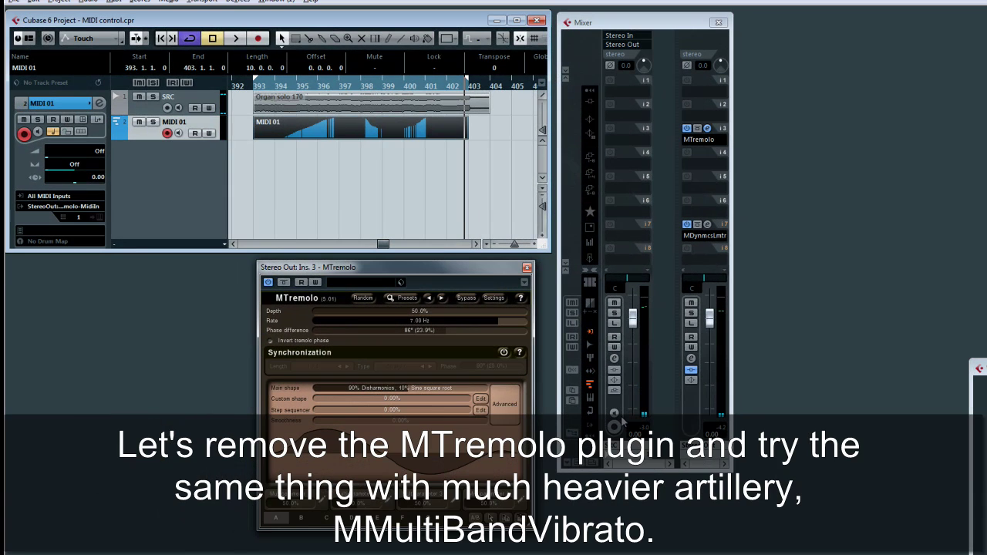
Replace MTremolo on Stereo Out insert 3 with MMultiBandVibrato and show its editor.
click(708, 139)
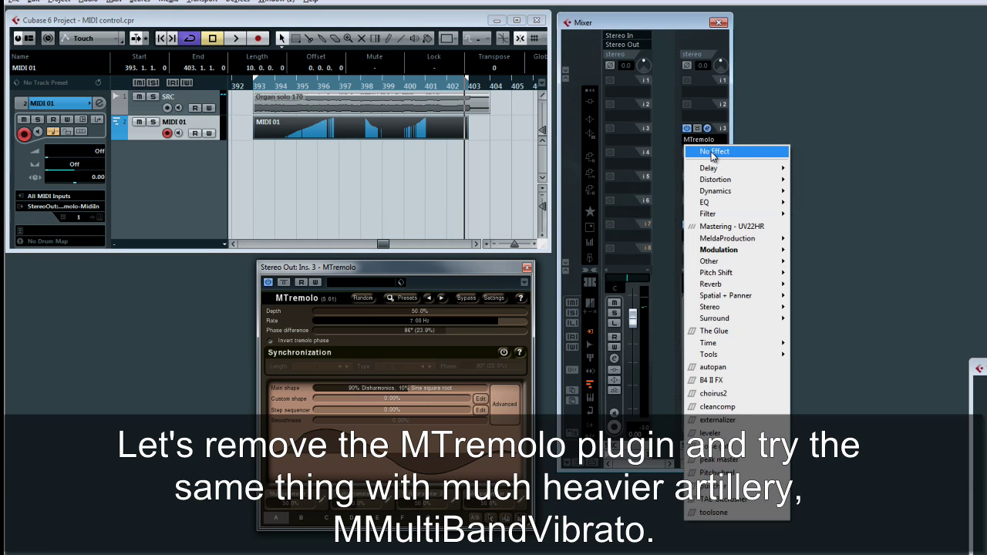
click(714, 152)
click(703, 142)
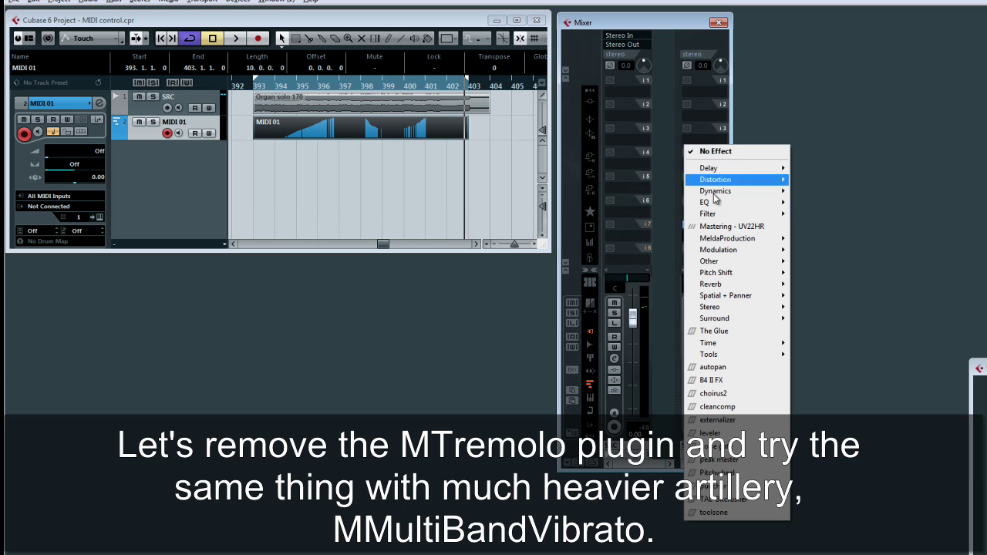
mouse_move(723, 256)
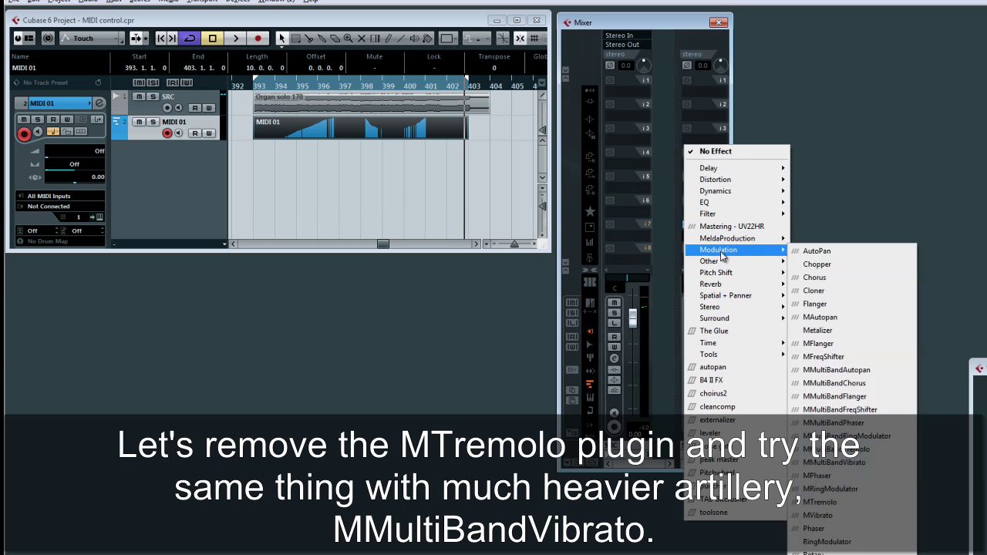
click(833, 464)
click(708, 129)
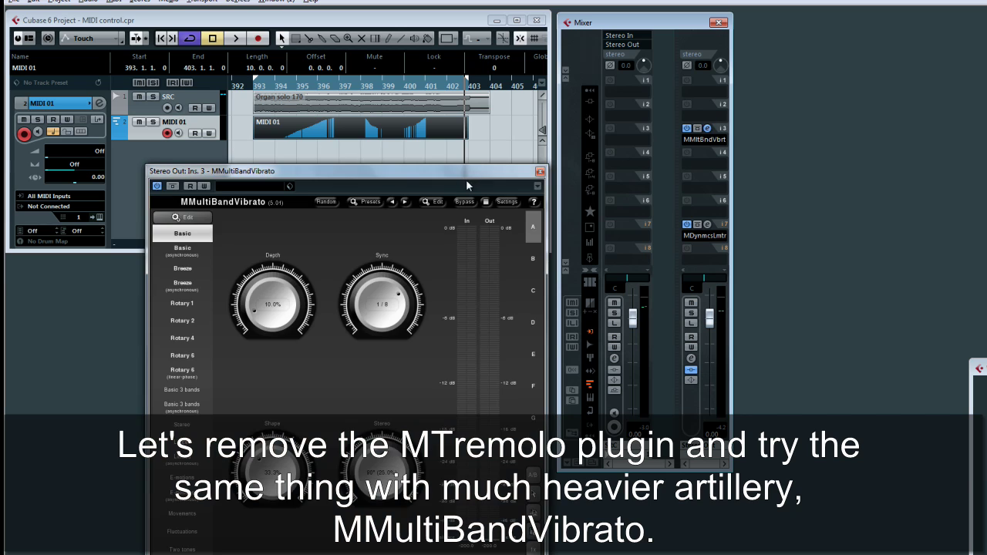
Switch MMultiBandVibrato to Rotary 4 and open its MIDI controller settings.
drag(455, 170, 487, 173)
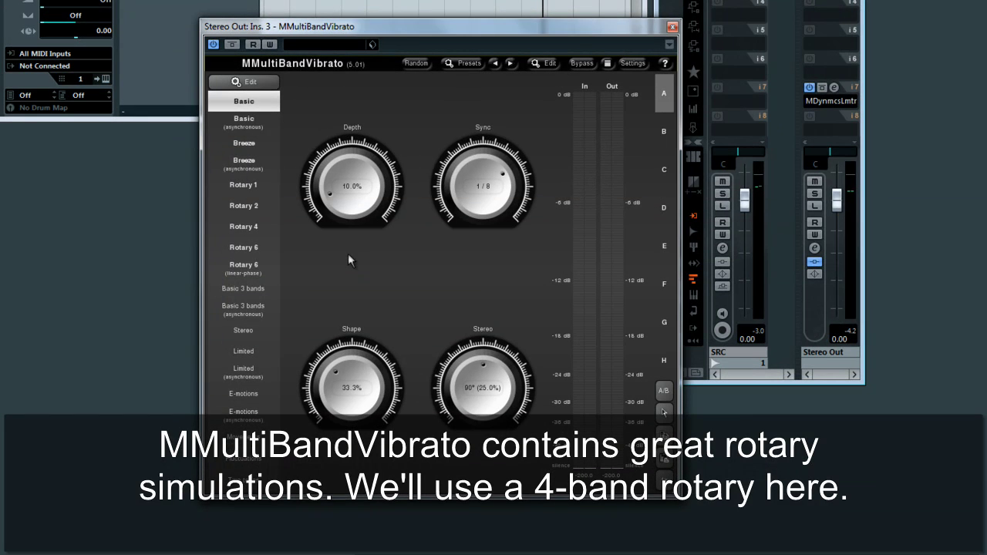
click(245, 229)
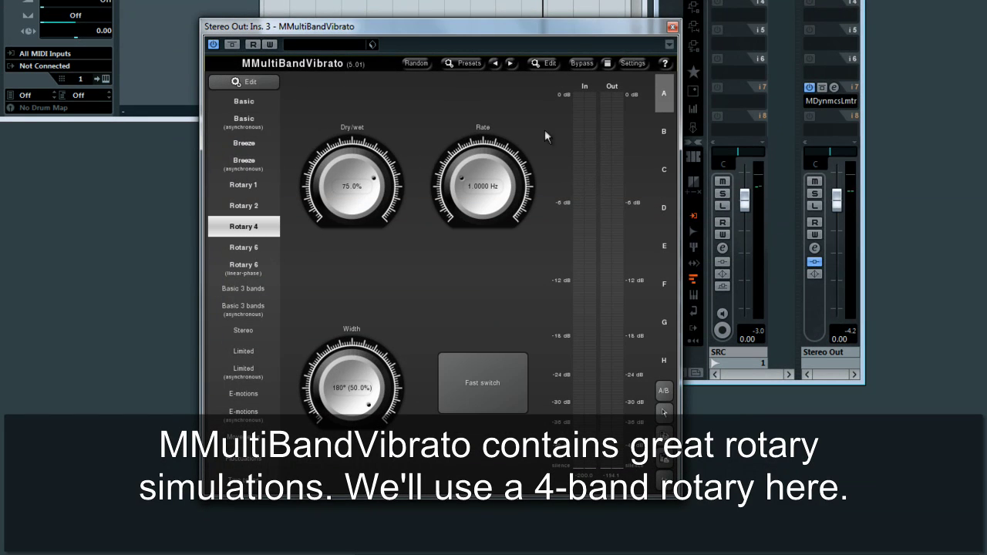
click(632, 68)
click(661, 100)
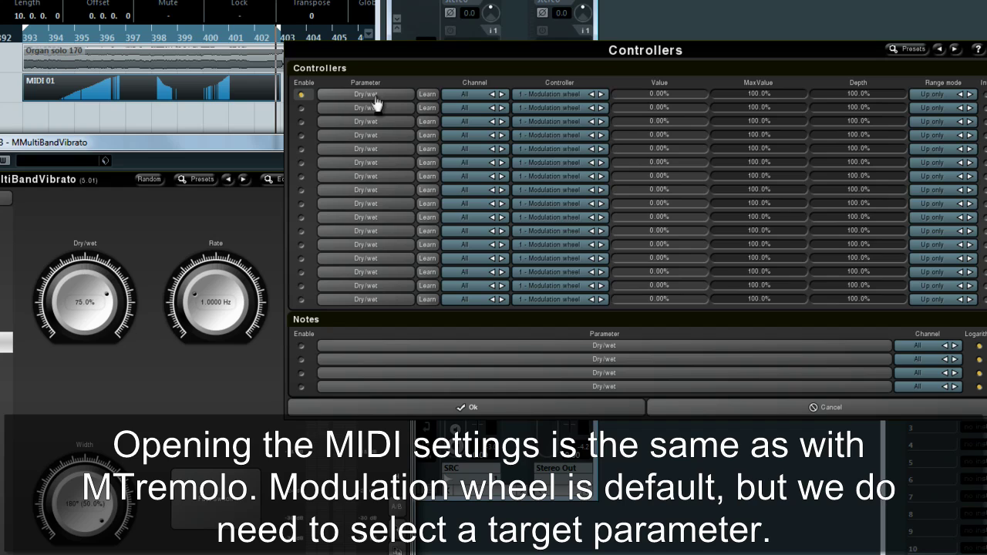
Assign MultiParameter 2, the Rotary 4 rate, to the first mod-wheel controller slot and confirm.
click(375, 95)
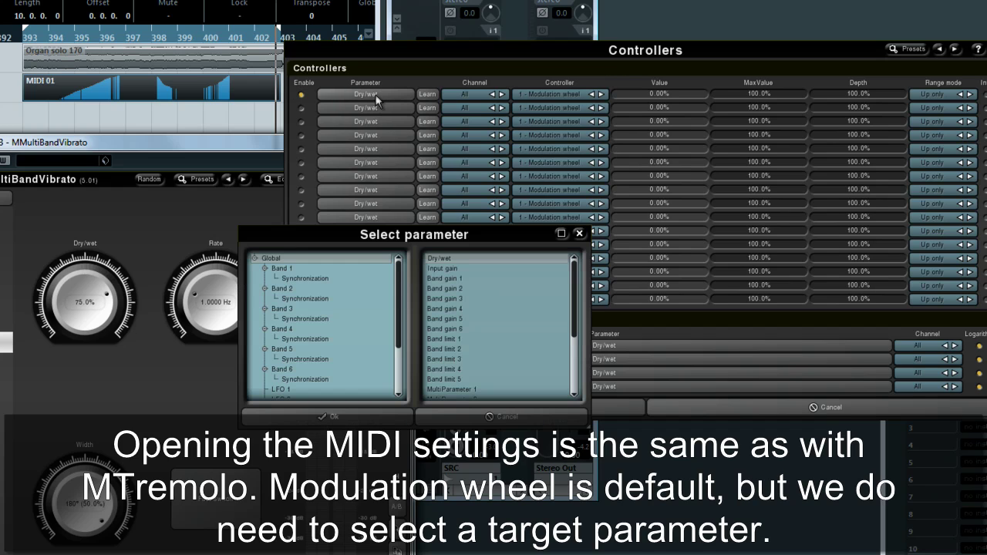
drag(574, 311, 574, 355)
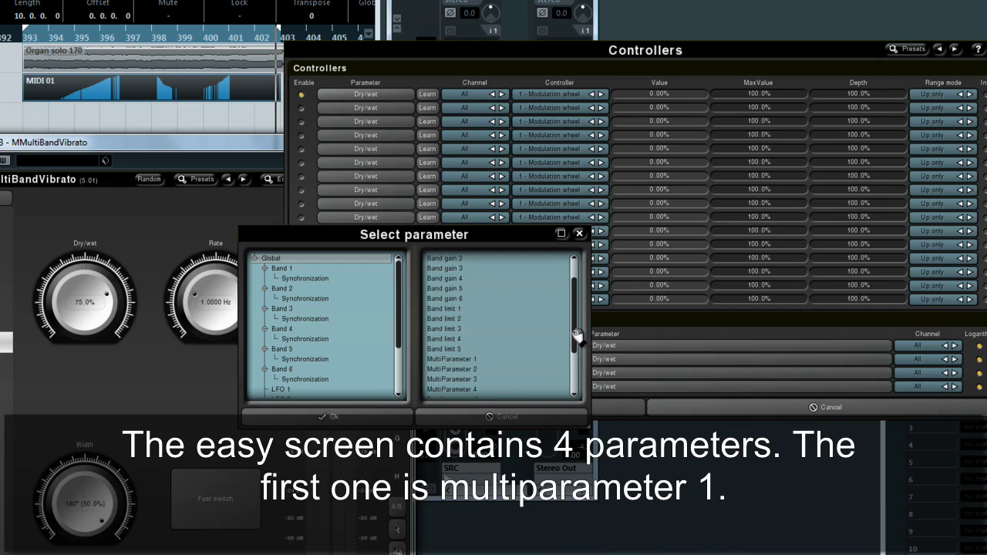
click(455, 329)
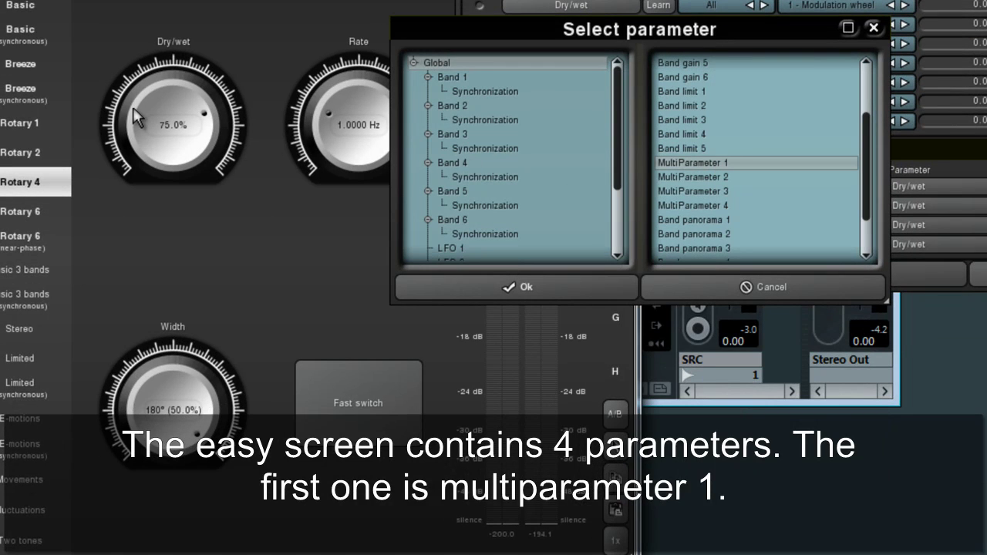
click(718, 177)
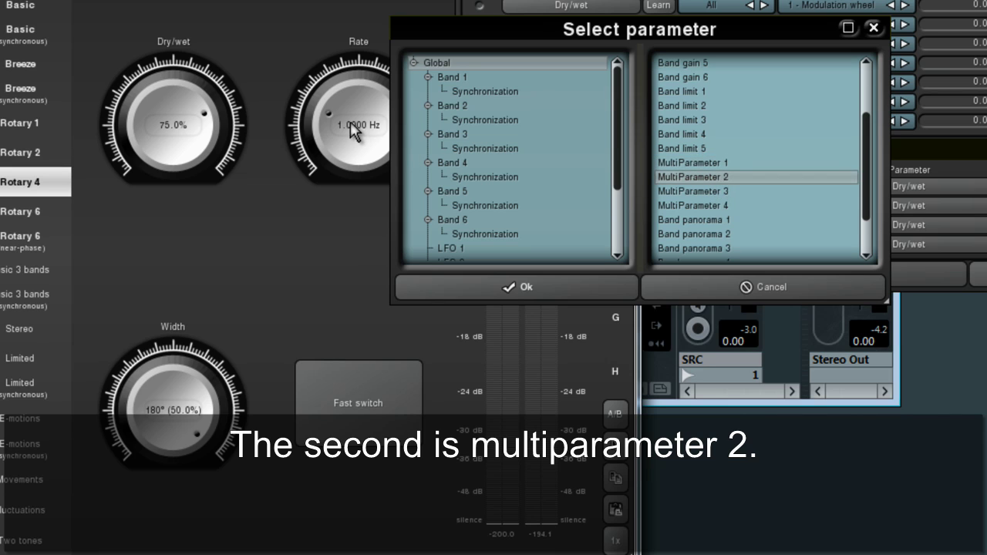
click(725, 192)
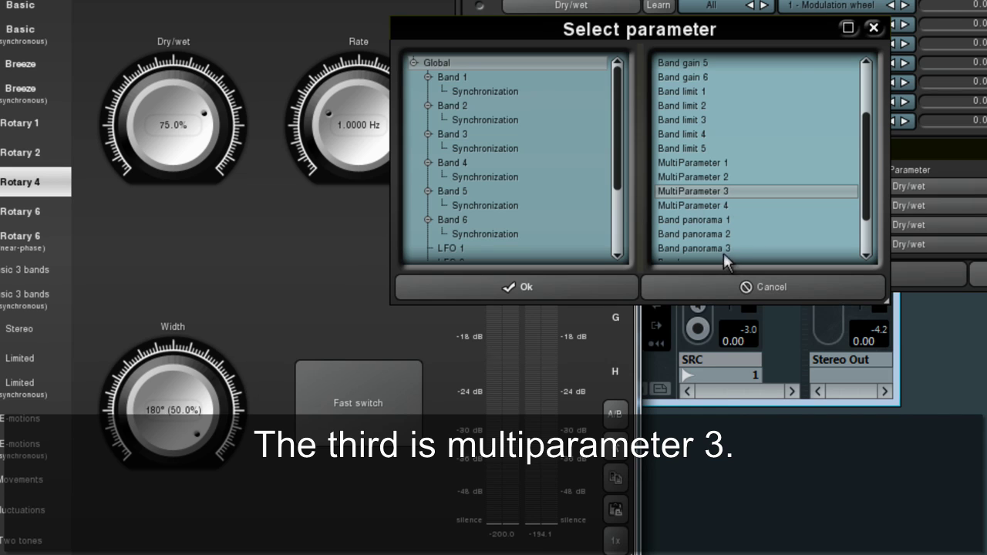
click(725, 205)
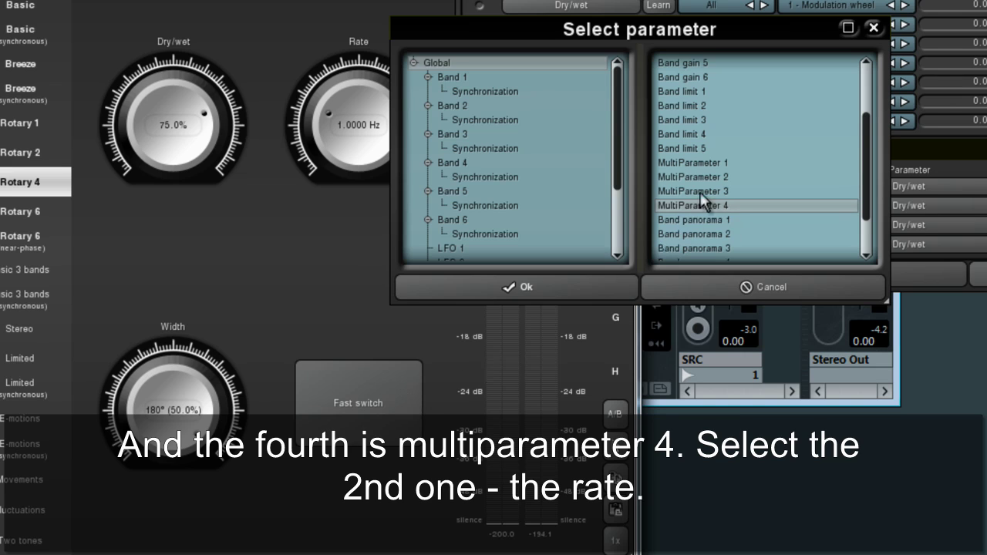
double_click(716, 177)
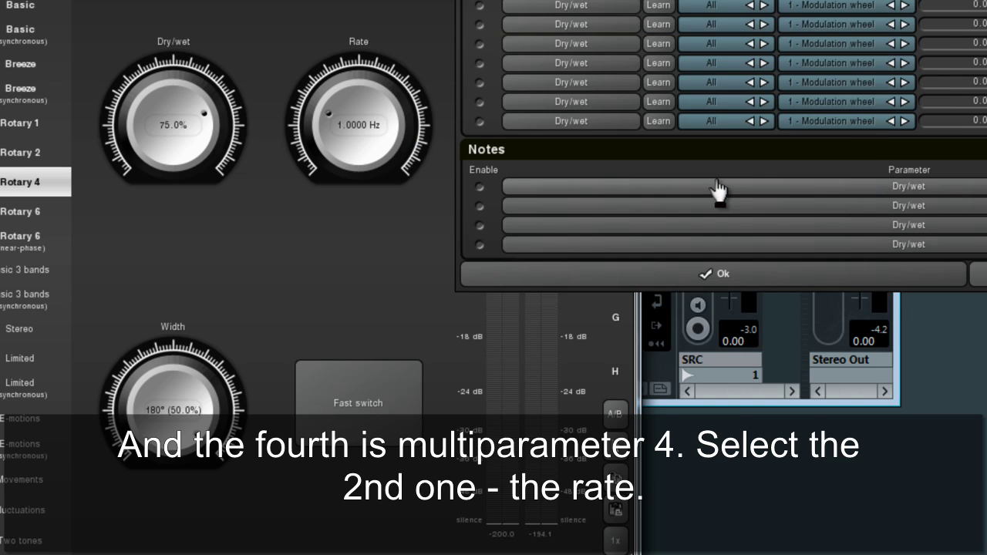
click(678, 276)
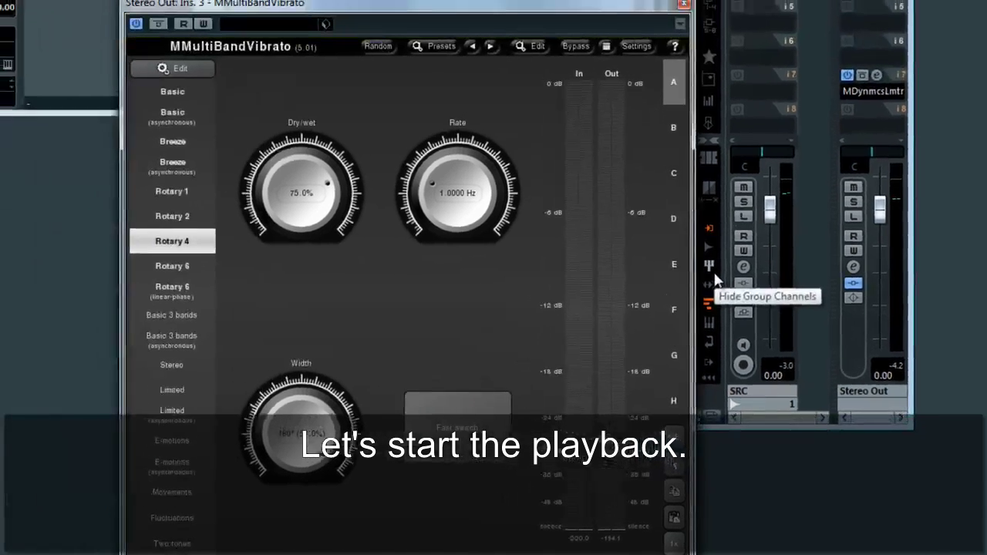
Route MIDI 01's output to 'Stereo Out: Ins. 3 - MMultiBandVibrato - Midi In' and play back to test.
key(space)
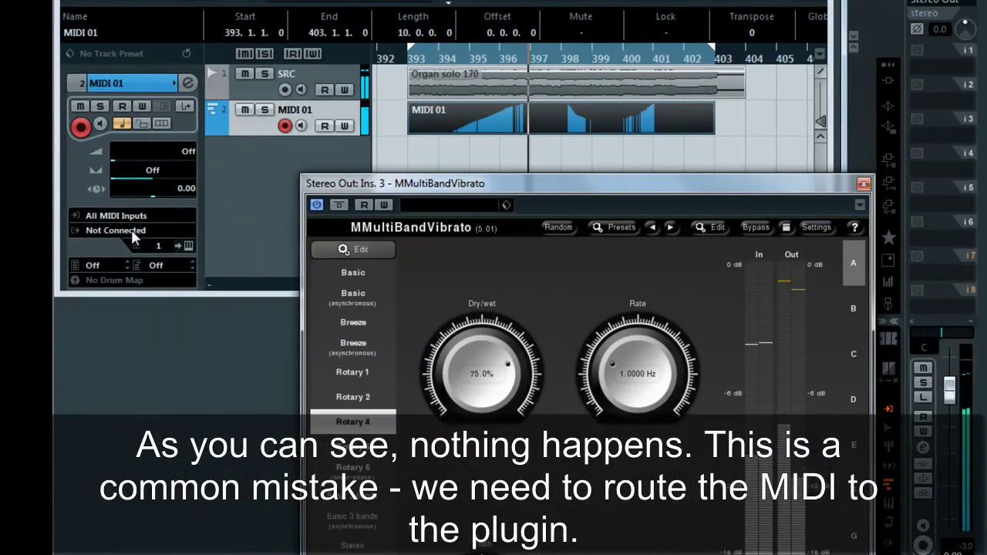
click(131, 229)
click(236, 320)
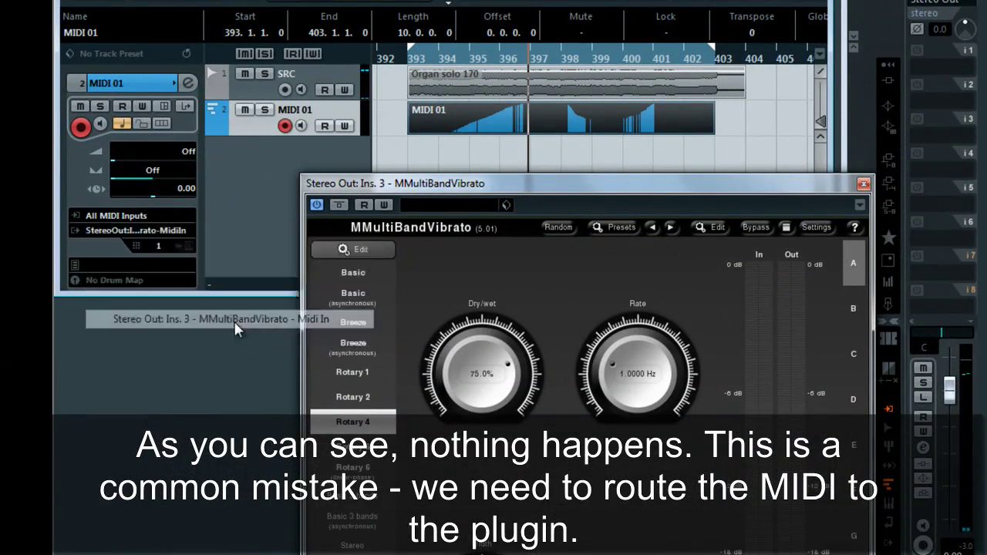
key(space)
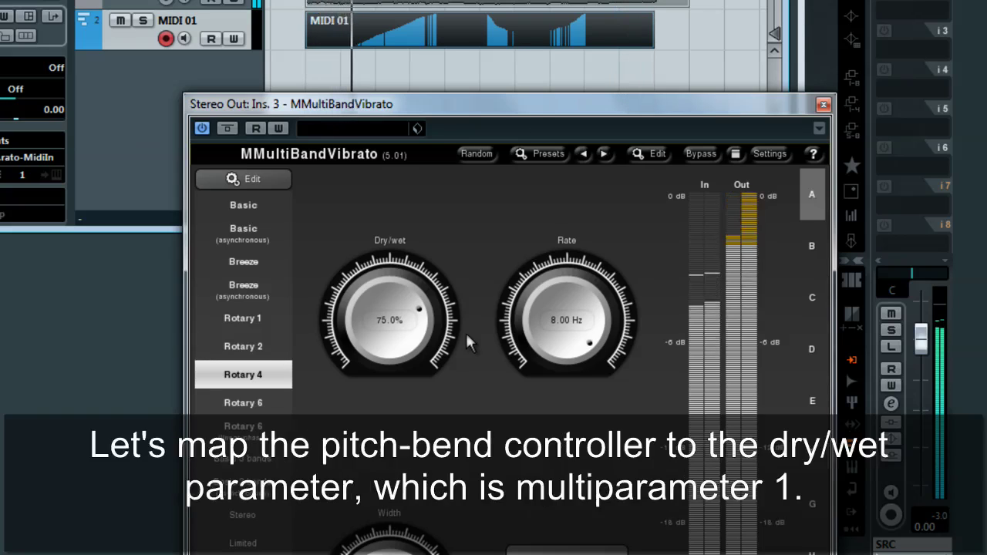
key(space)
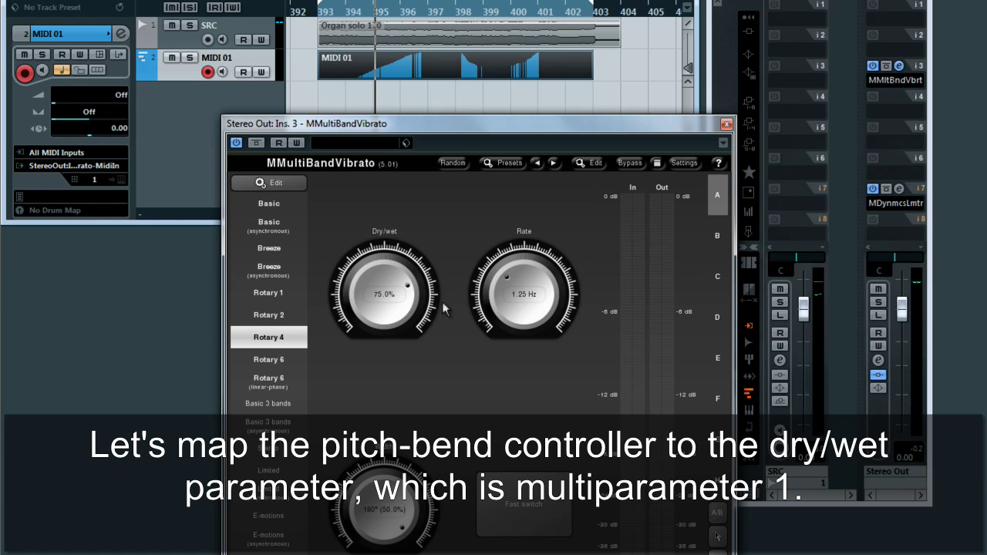
Add a MIDI 02 track and set its output to MMultiBandVibrato - Midi In.
right_click(183, 90)
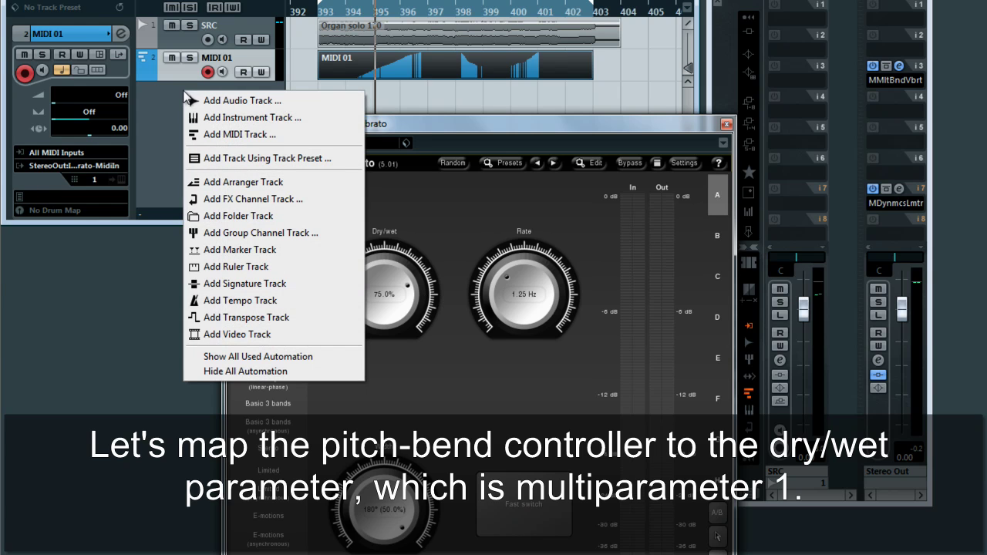
click(249, 144)
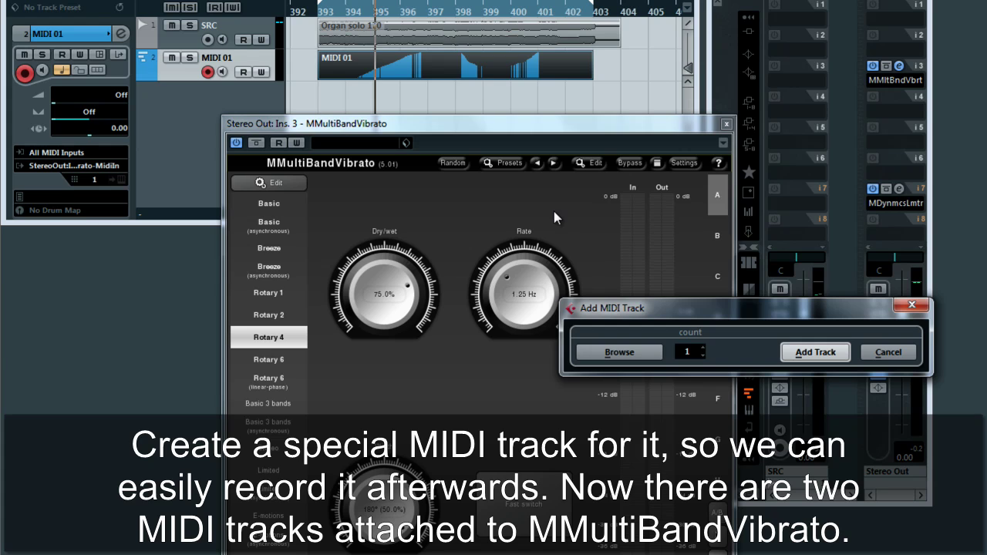
click(815, 351)
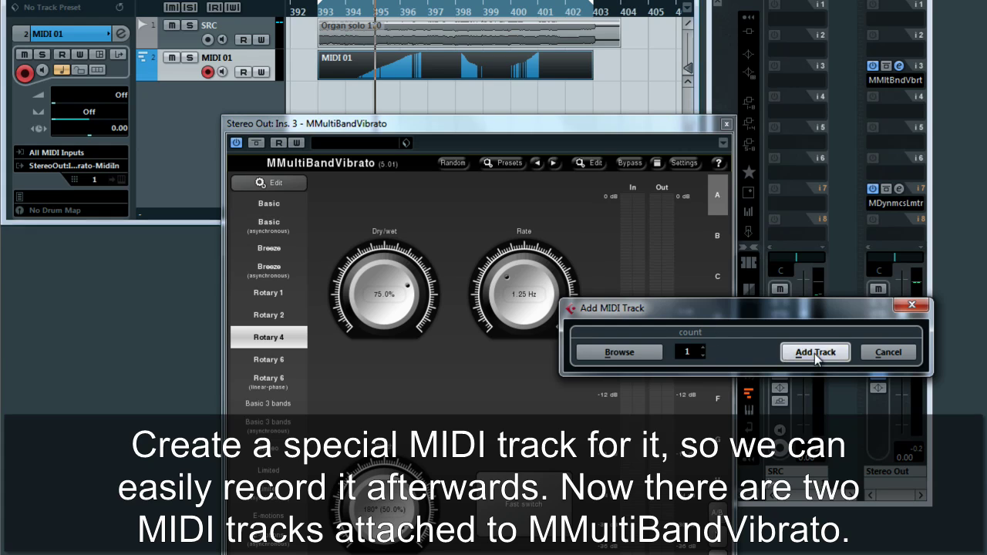
click(80, 166)
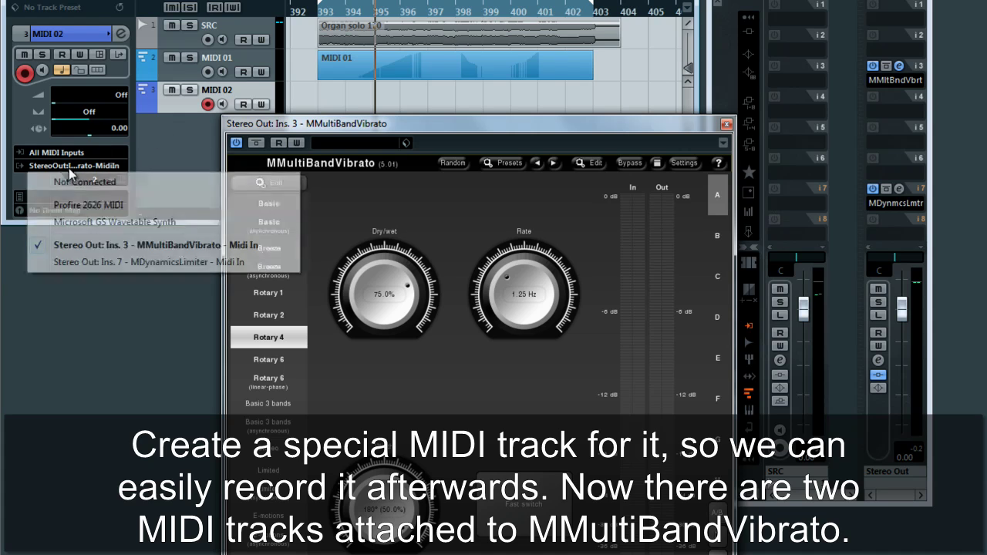
click(198, 246)
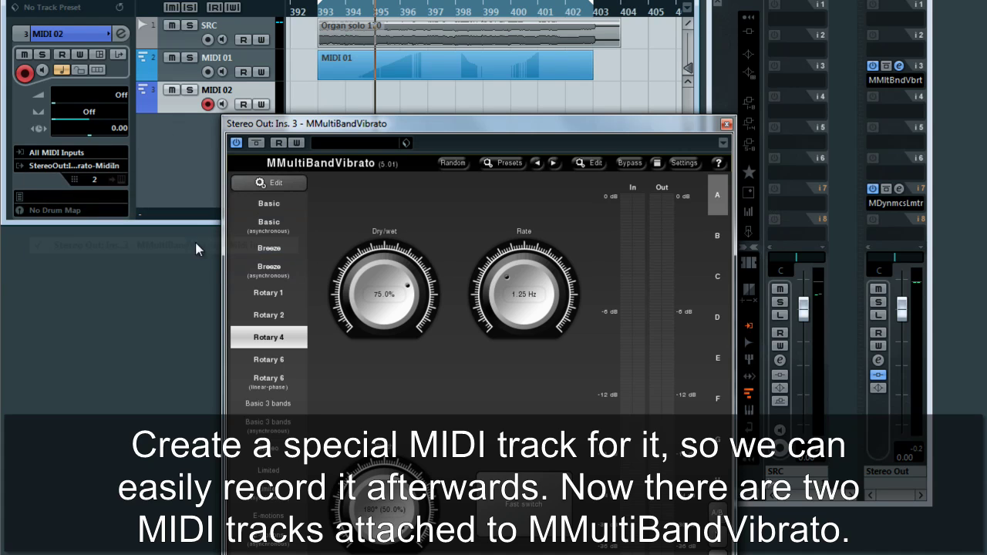
Enable controller slot 2 in MIDI settings, targeting MultiParameter 1 (Dry/wet) for pitch-bend, and confirm.
click(683, 163)
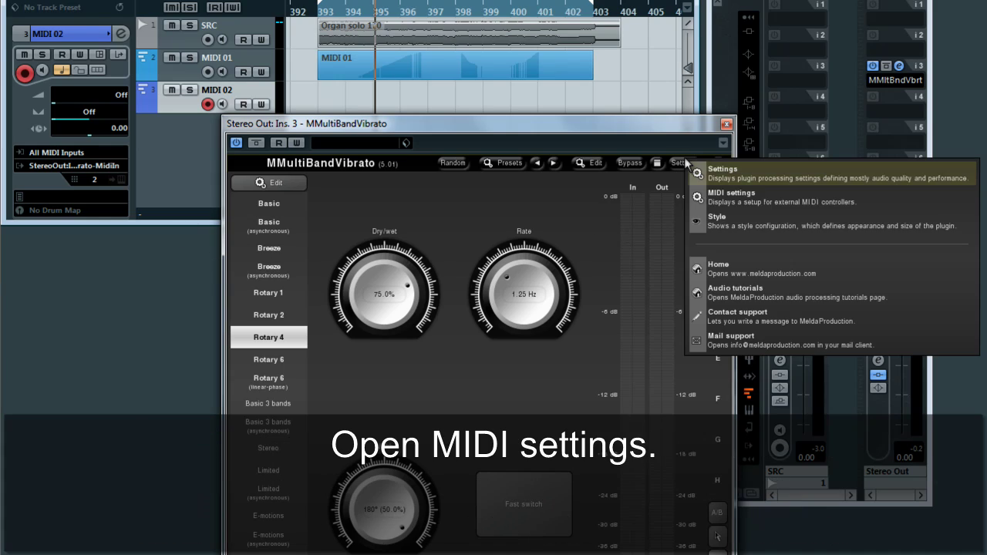
click(696, 192)
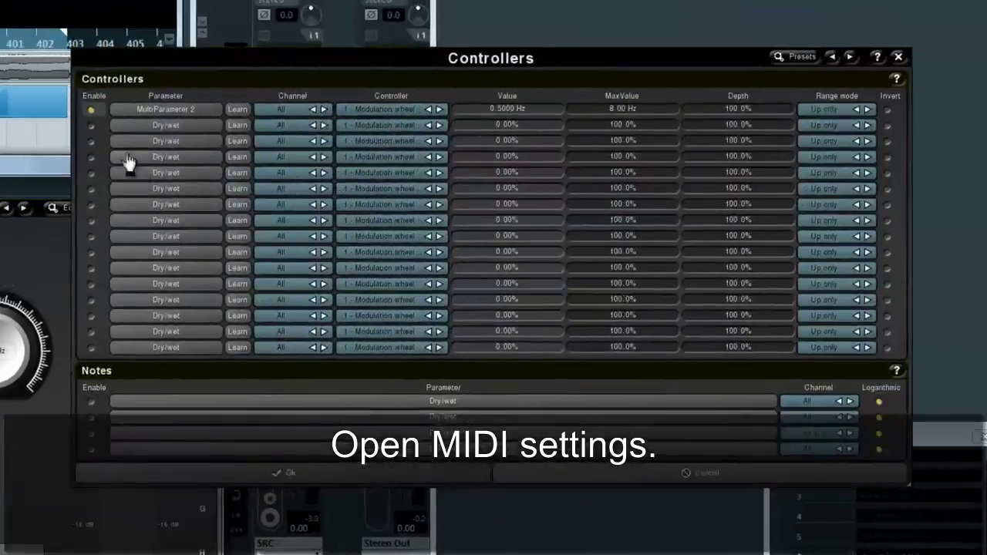
click(90, 126)
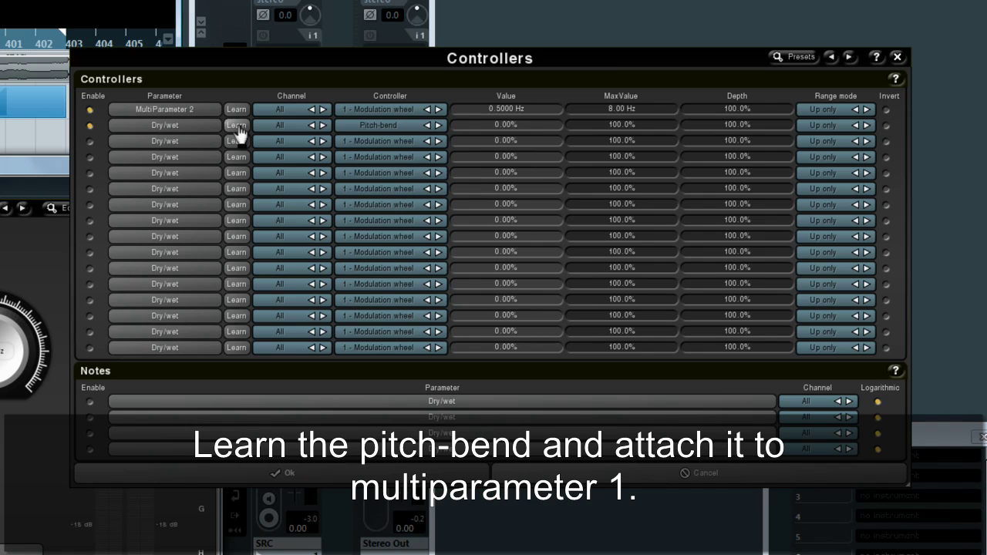
click(171, 127)
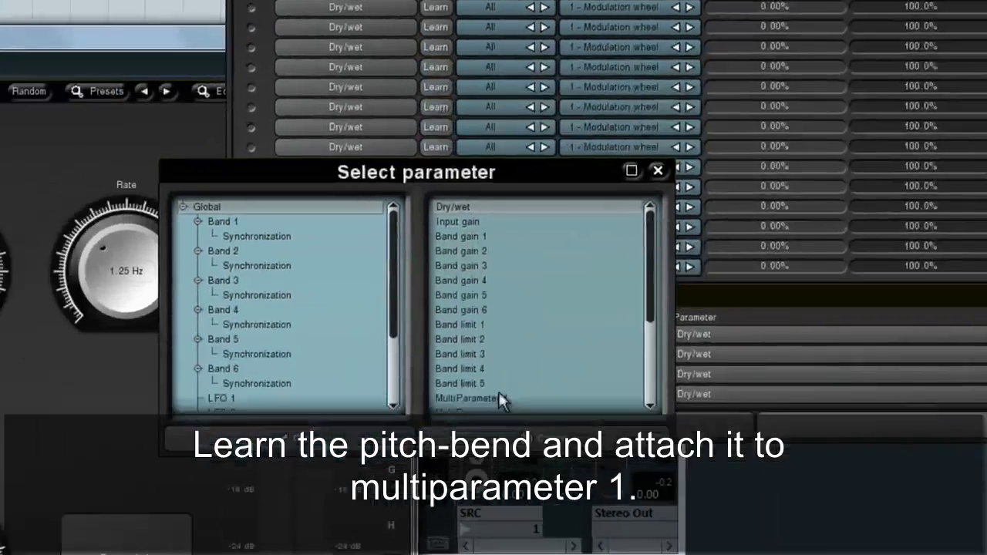
click(281, 450)
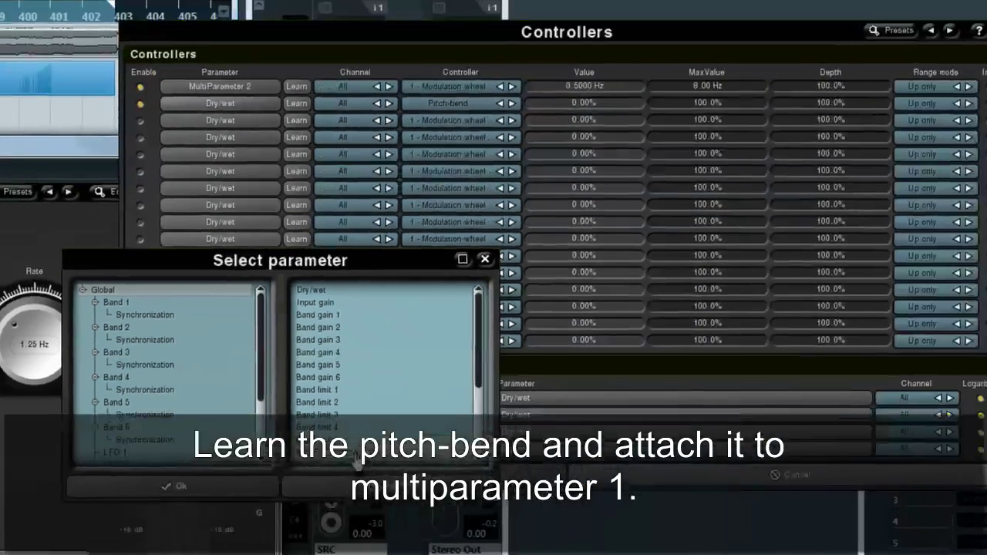
click(354, 421)
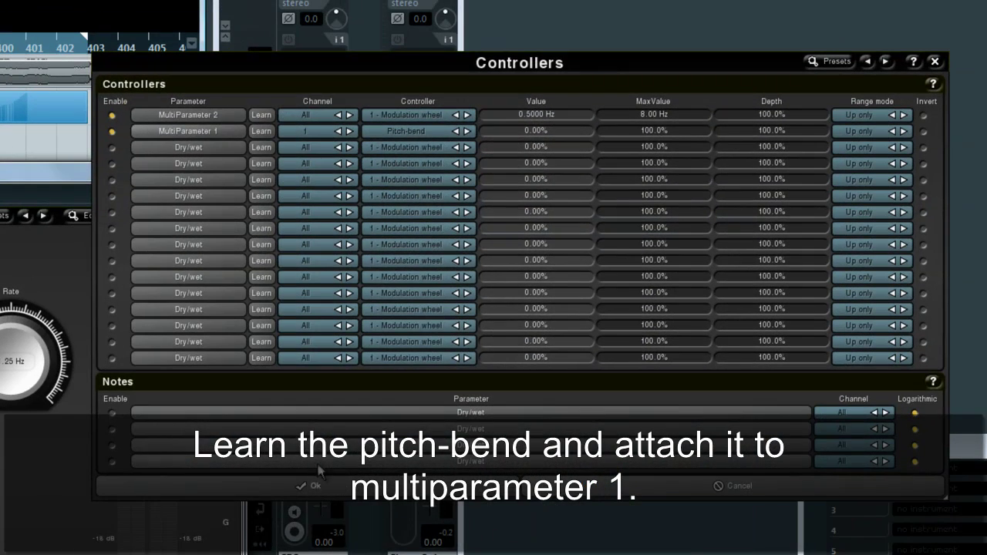
click(312, 485)
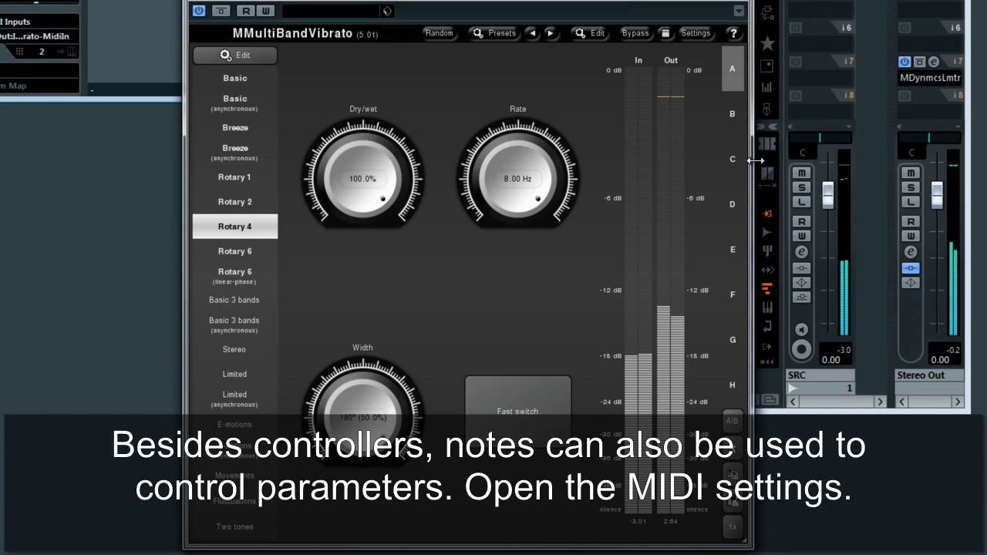
In MIDI settings, point the first Notes slot at MultiParameter 3 (width) and enable it.
click(697, 33)
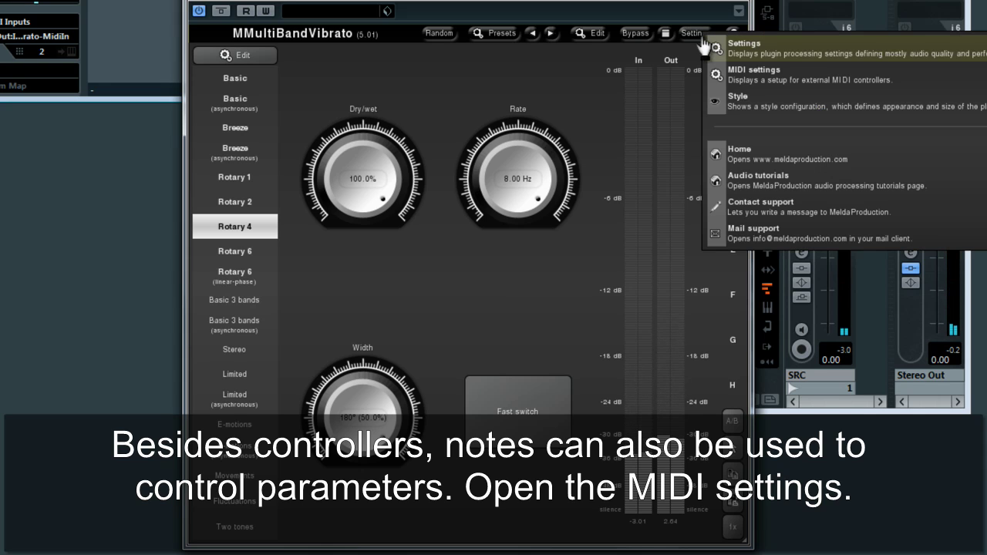
click(756, 77)
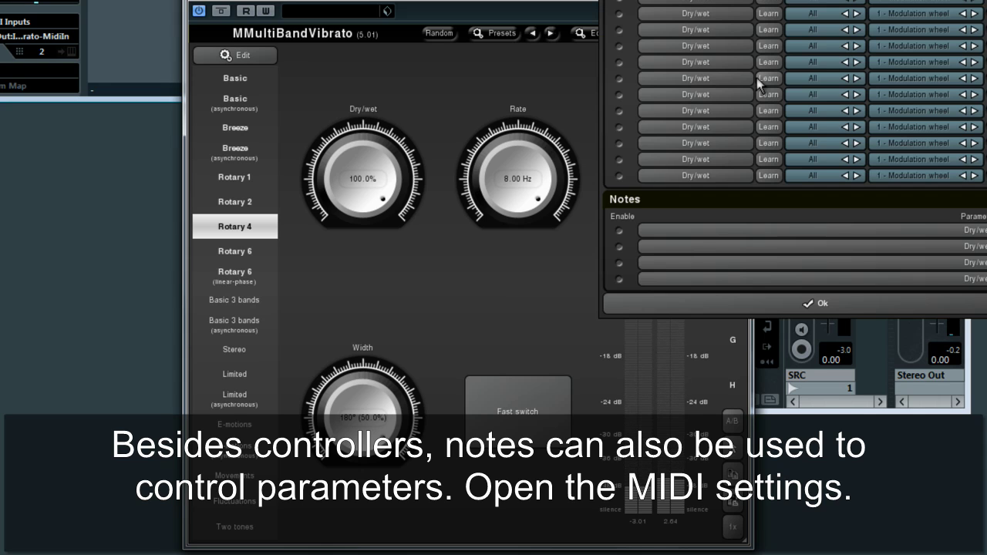
click(836, 232)
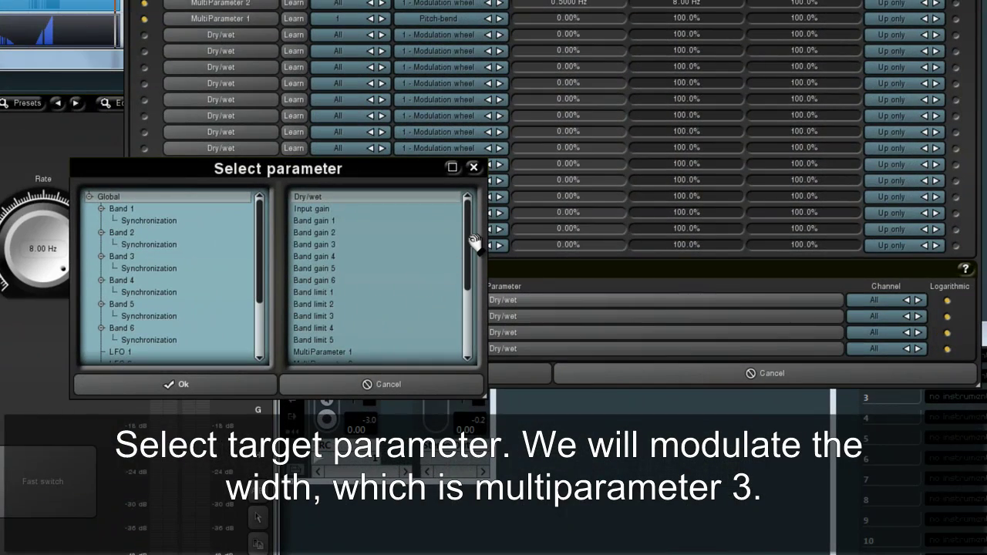
drag(474, 240, 475, 301)
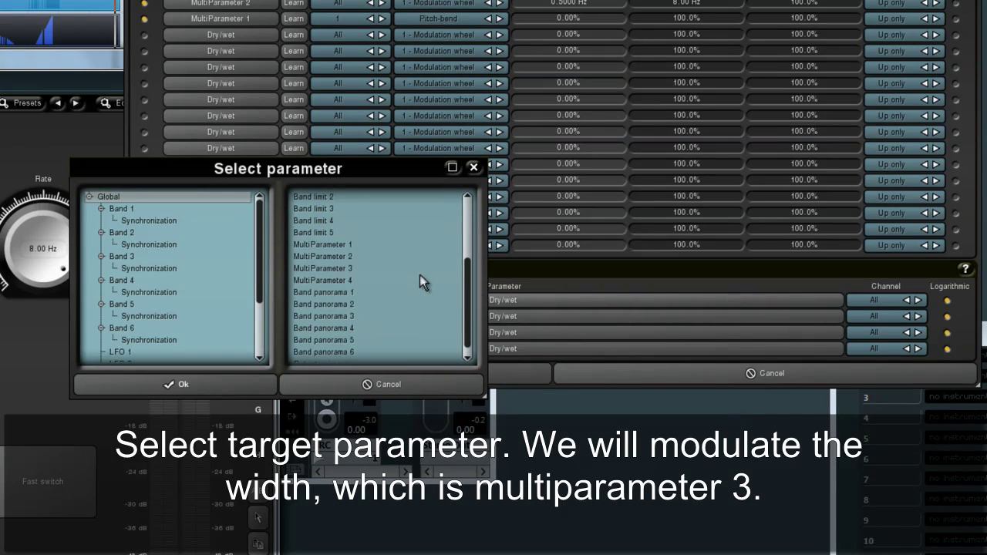
click(343, 271)
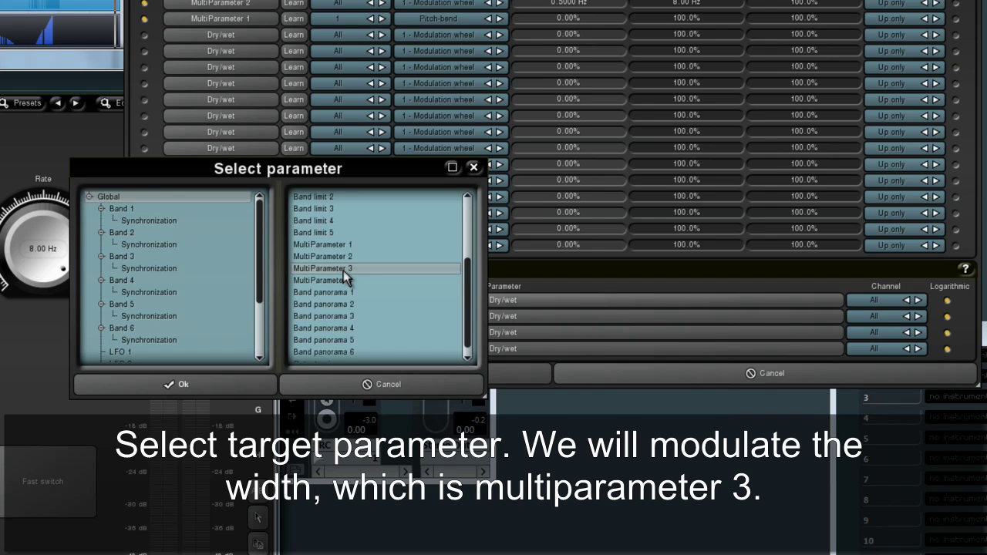
click(175, 387)
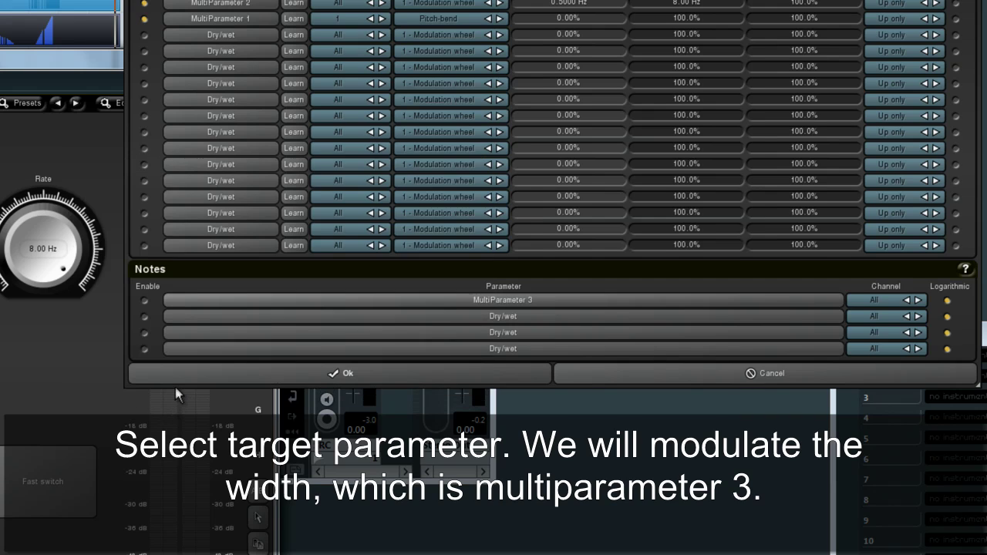
click(144, 301)
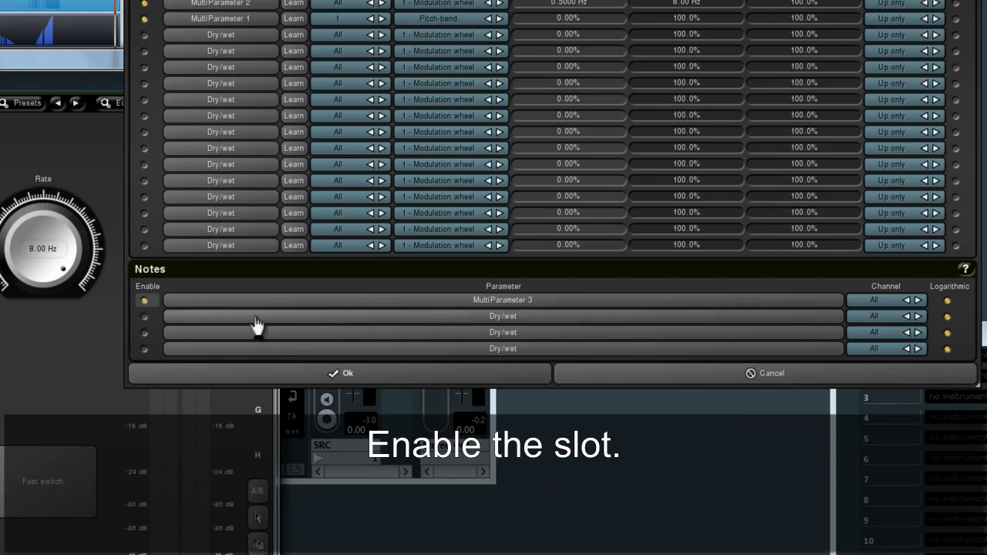
Accept the note-to-width settings, delete MIDI 02's pitch-bend part, and start recording on MIDI 02.
click(421, 378)
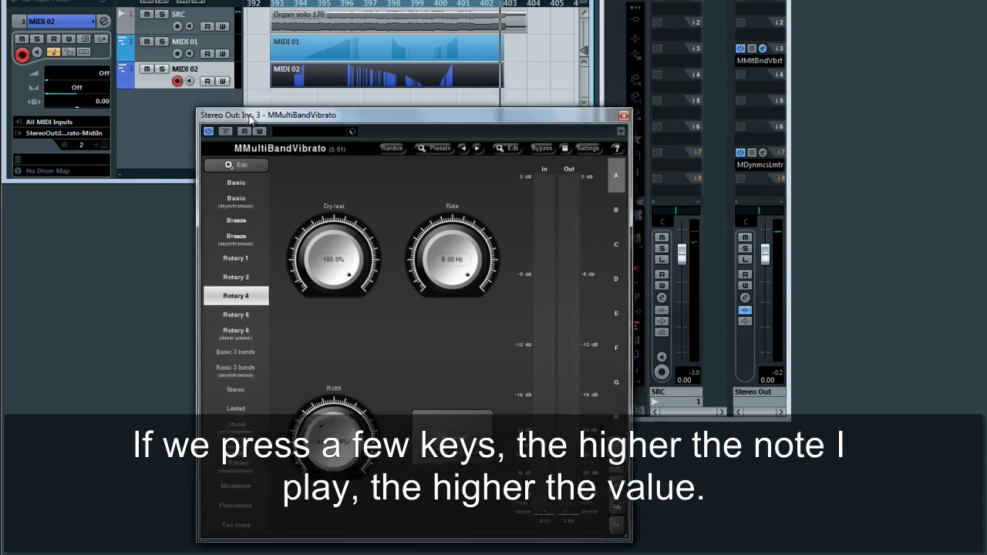
key(Delete)
key(KP_Multiply)
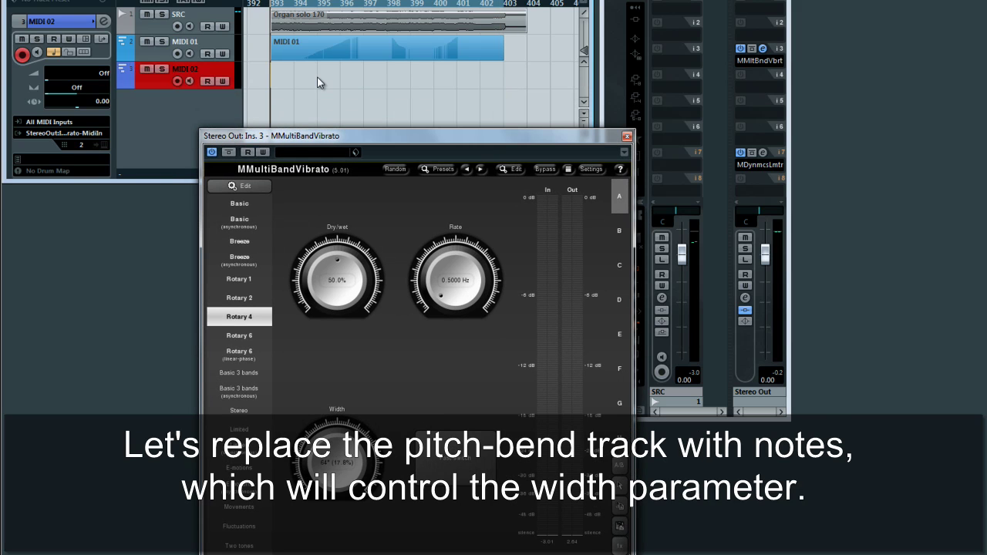